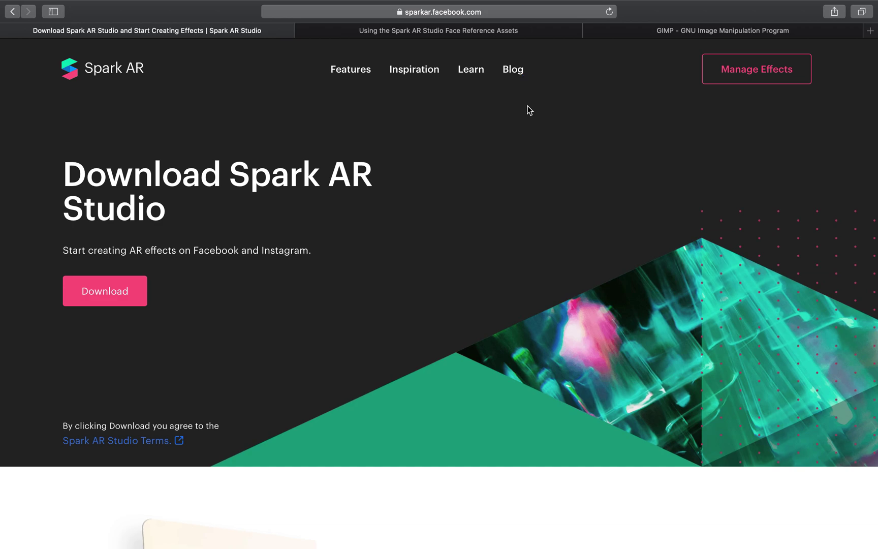
Look through the Face Reference Assets article and the GIMP home page, ending on the Spark AR Studio download page.
left_click(466, 30)
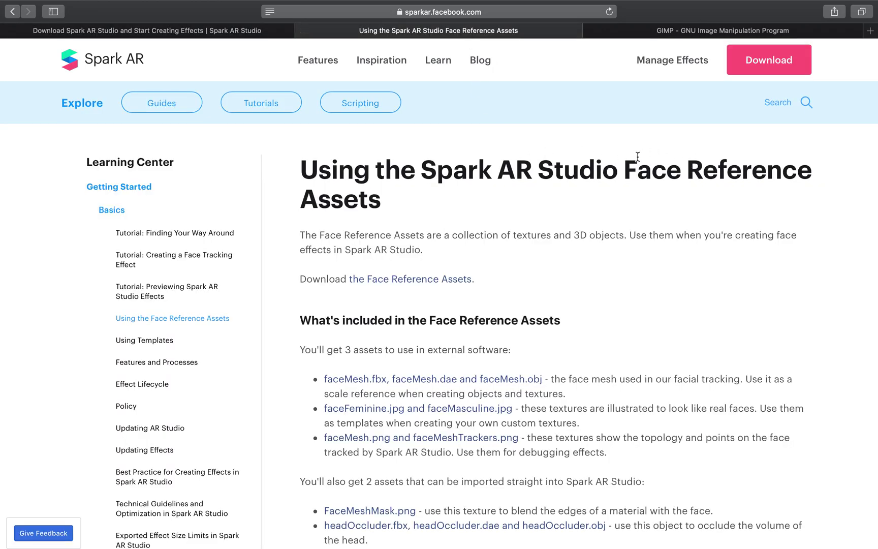
left_click_drag(640, 155, 693, 230)
left_click(692, 231)
scroll(686, 270, "down", 10)
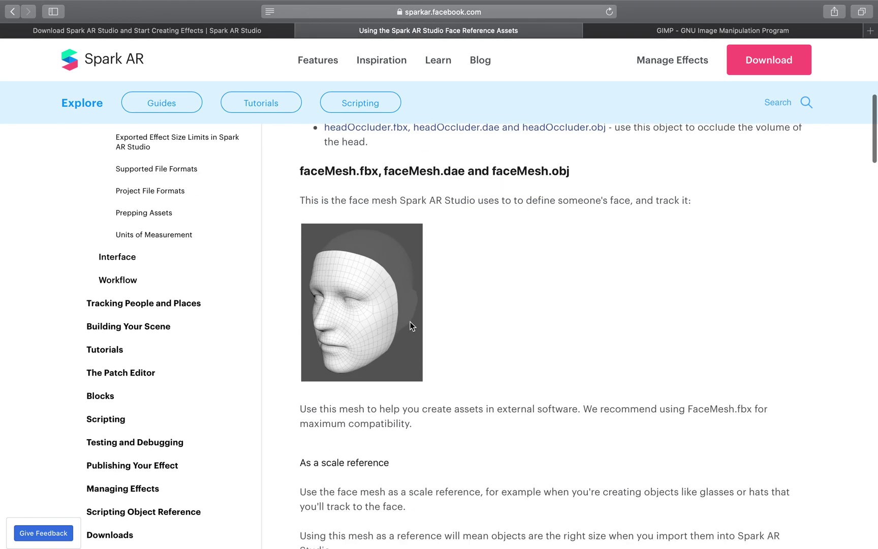
scroll(411, 325, "down", 3)
scroll(495, 208, "down", 5)
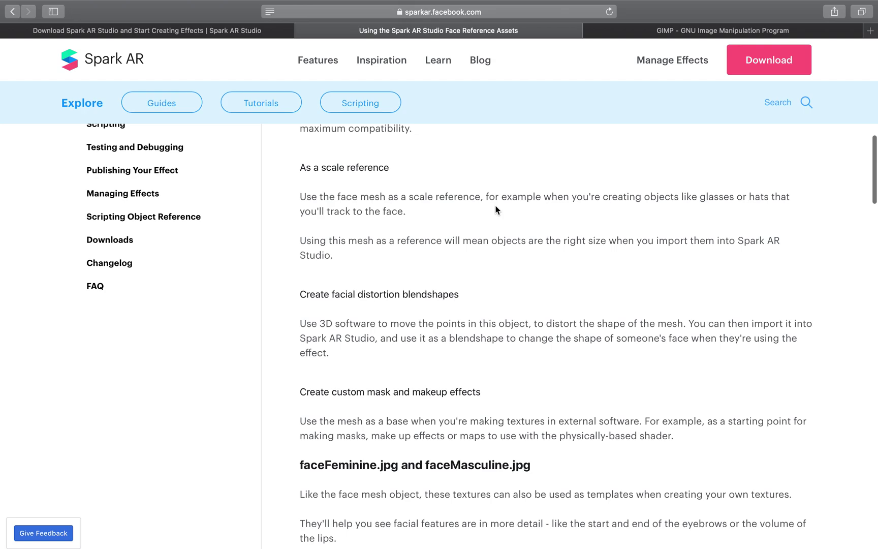
scroll(497, 209, "down", 4)
scroll(496, 210, "up", 15)
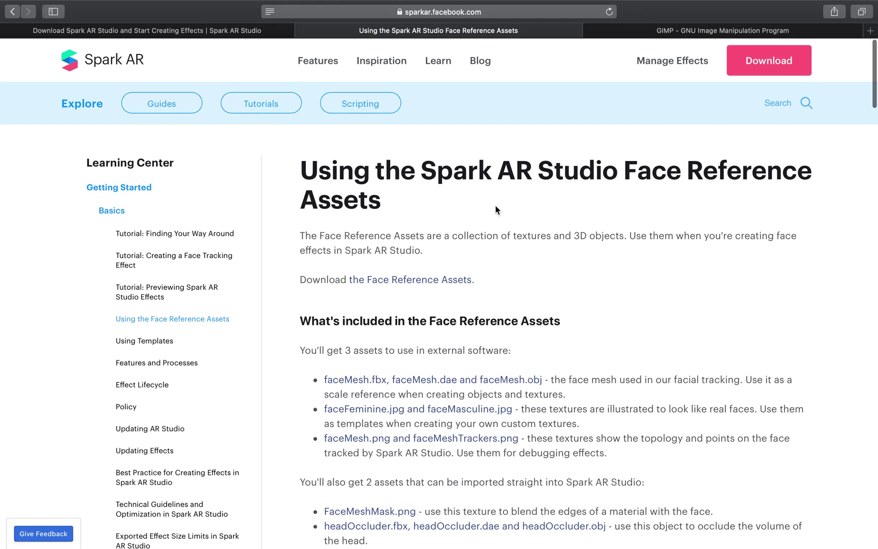
left_click(696, 33)
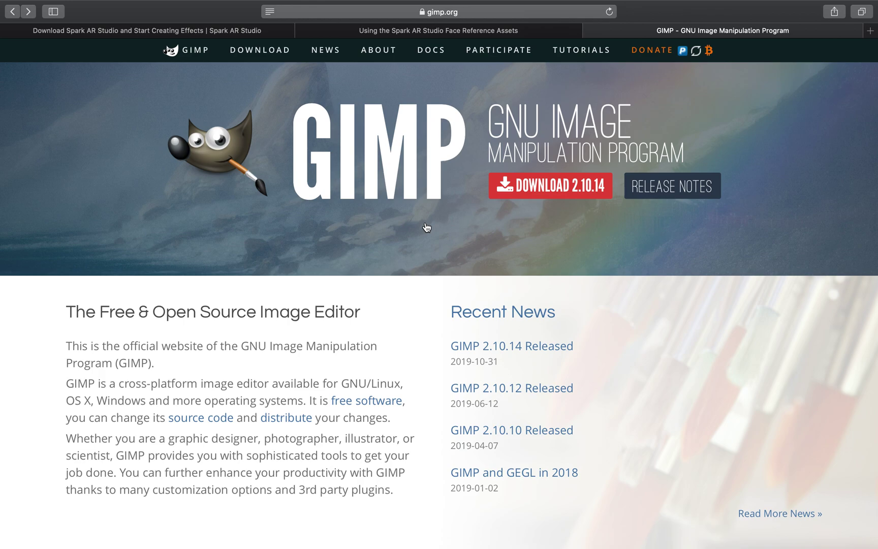
left_click(106, 29)
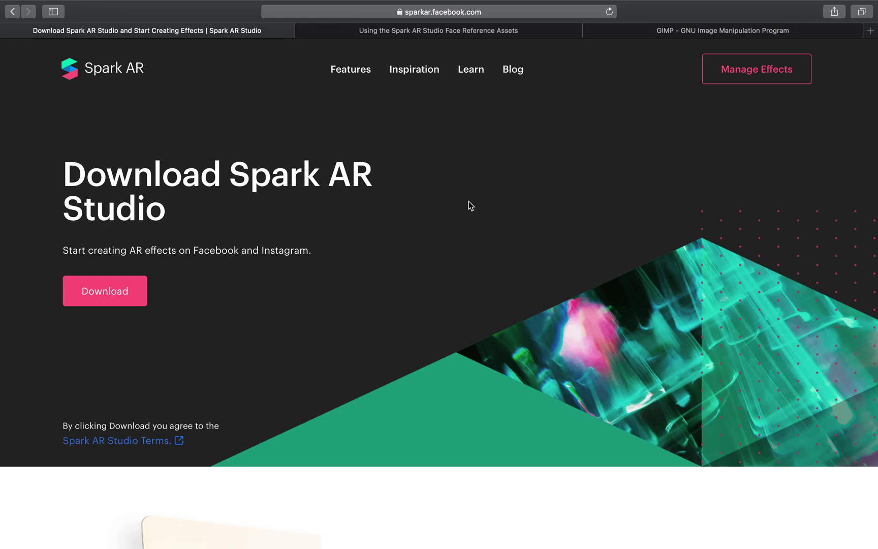
Switch to the primary (rgb) project in Spark AR Studio and turn on touch simulation in the iPhone 8 preview.
key("ctrl+Left")
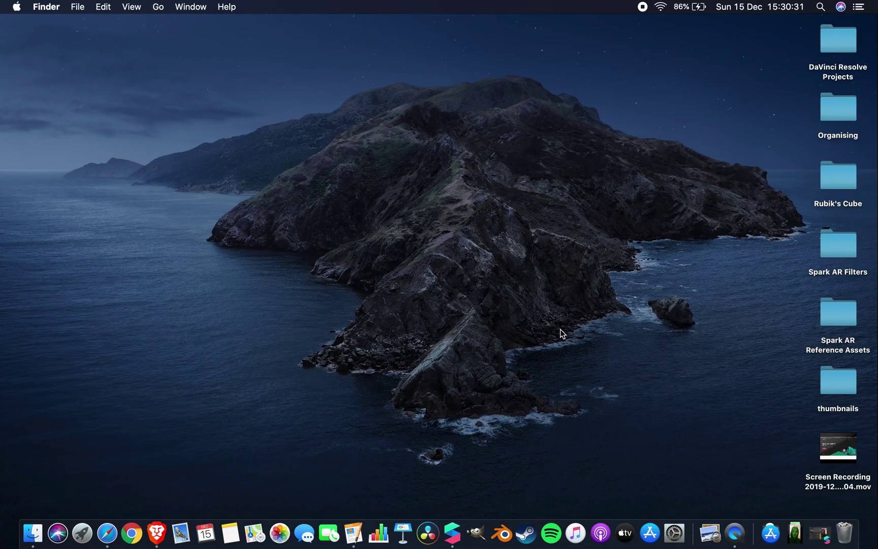
left_click(819, 535)
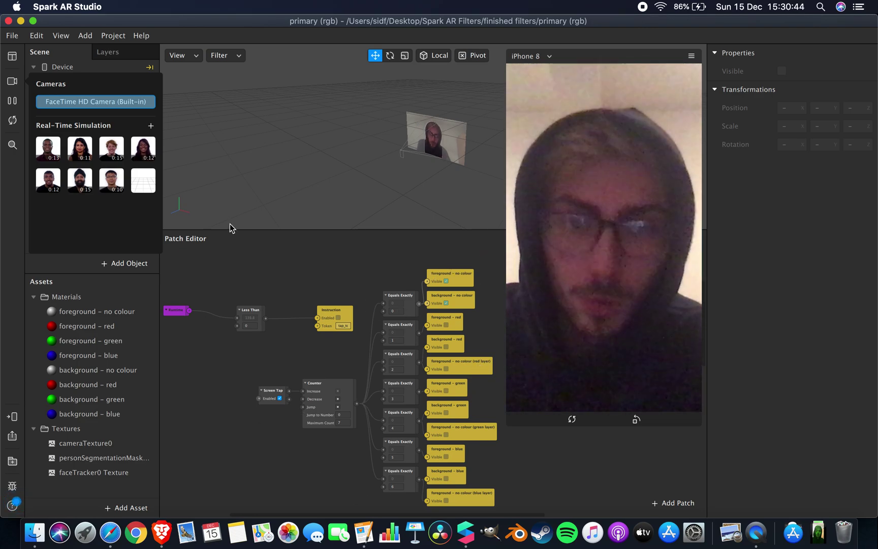
left_click(200, 289)
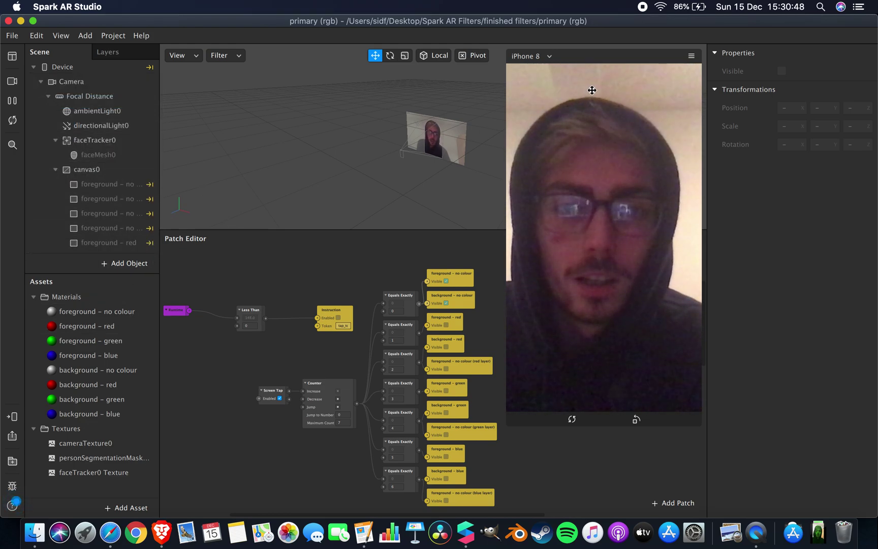
left_click(691, 56)
left_click(717, 79)
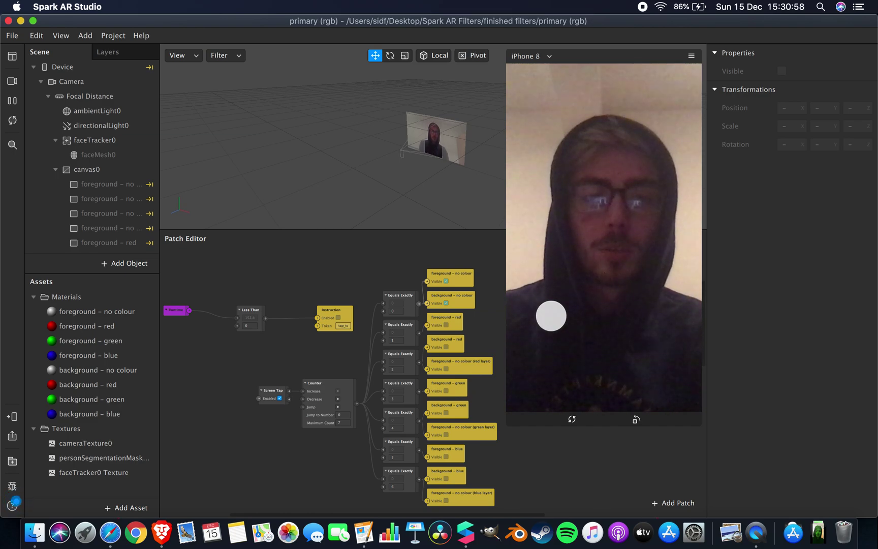
Test the effect in the device preview by cycling through its red, green and blue foreground and background states with simulated taps.
left_click(551, 316)
left_click(551, 316)
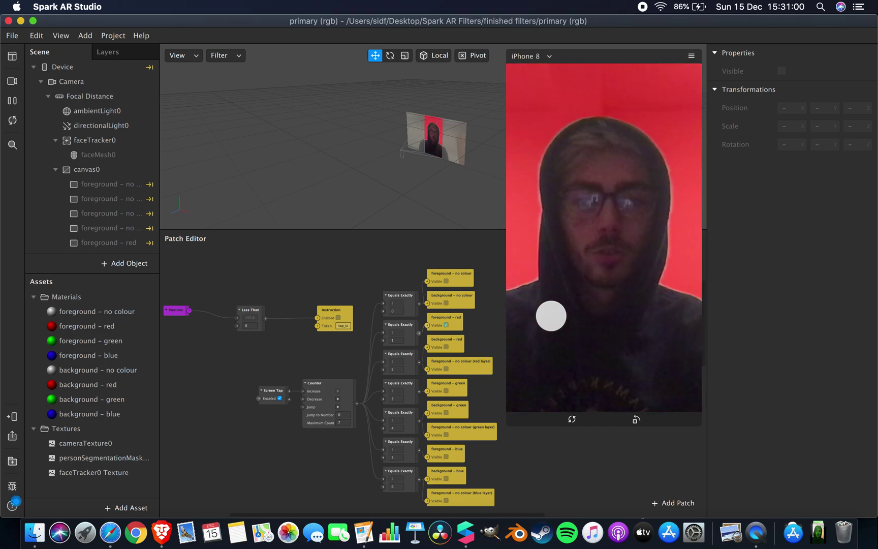
left_click(551, 316)
left_click(550, 316)
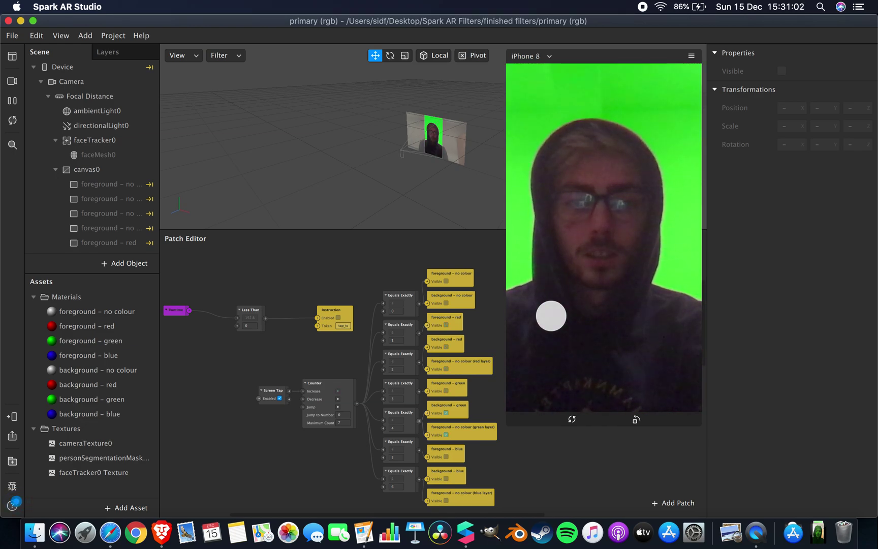
left_click(551, 316)
left_click(551, 316)
left_click(551, 316)
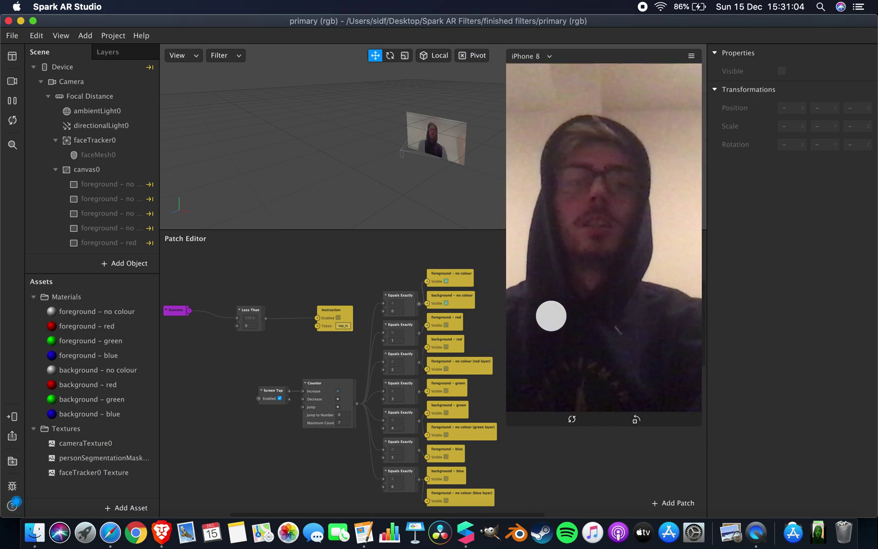
left_click(551, 316)
left_click(551, 316)
left_click(551, 315)
left_click(551, 315)
left_click(550, 316)
left_click(551, 316)
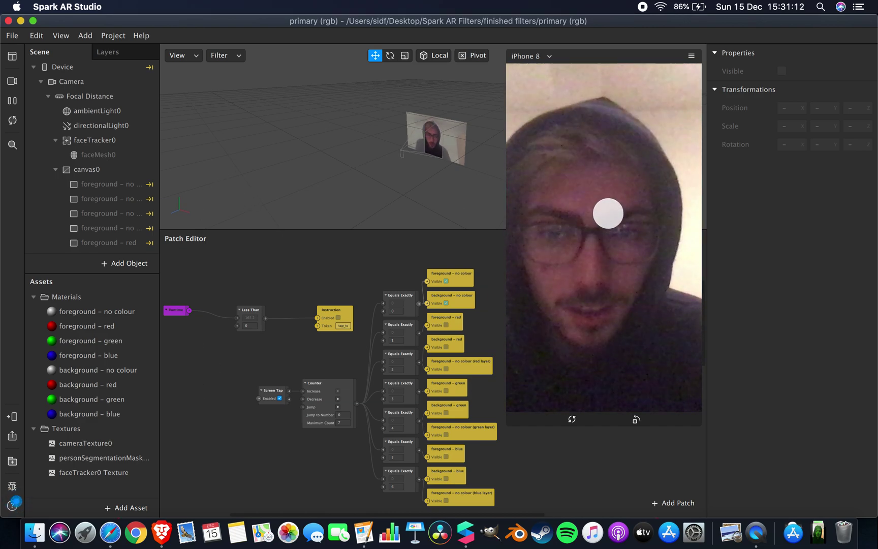
Send the effect to the Instagram Camera for testing and reveal its test link.
left_click(13, 417)
left_click(70, 412)
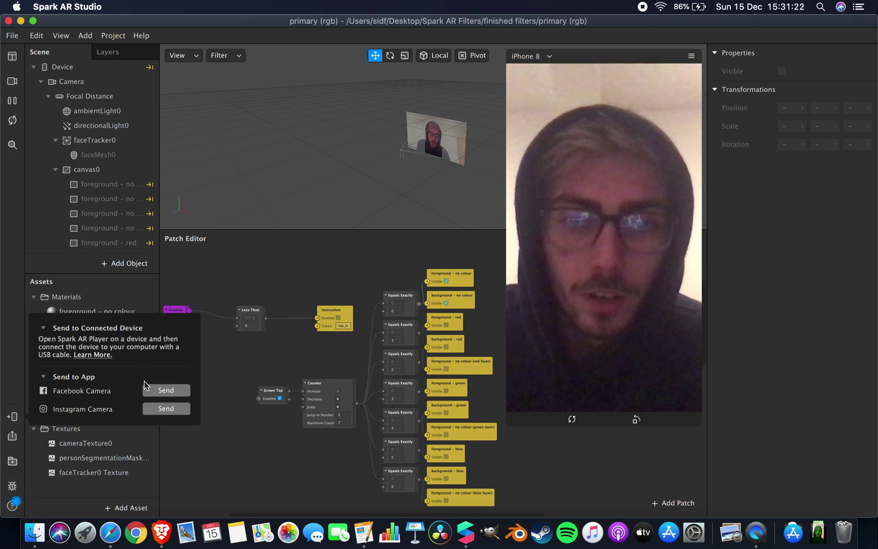
left_click(160, 411)
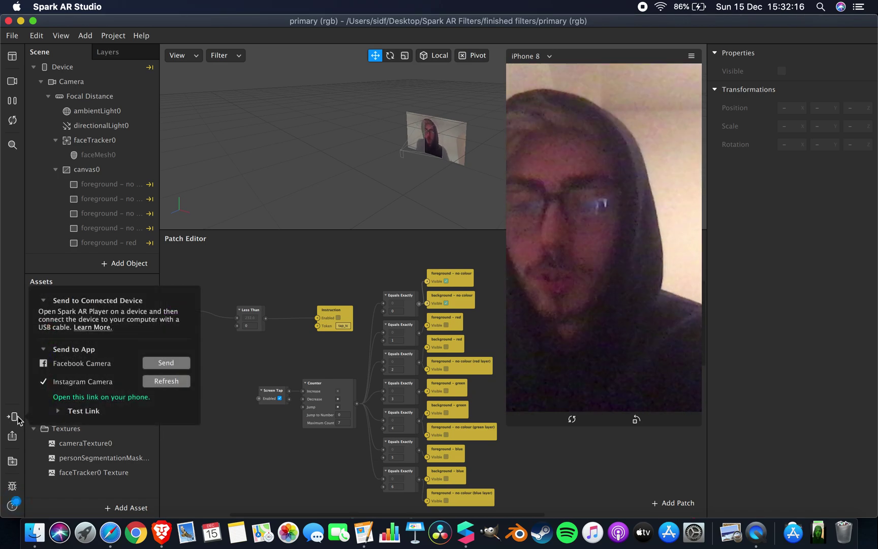
left_click(87, 412)
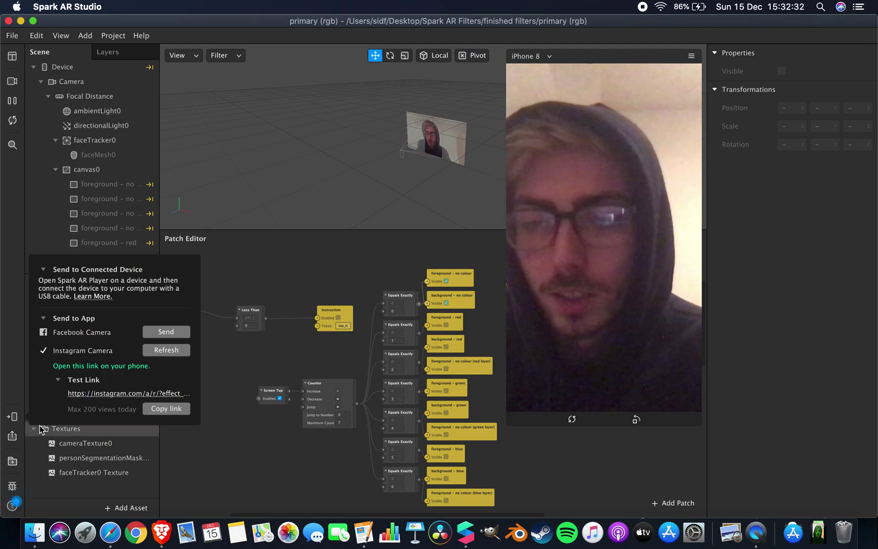
left_click(226, 440)
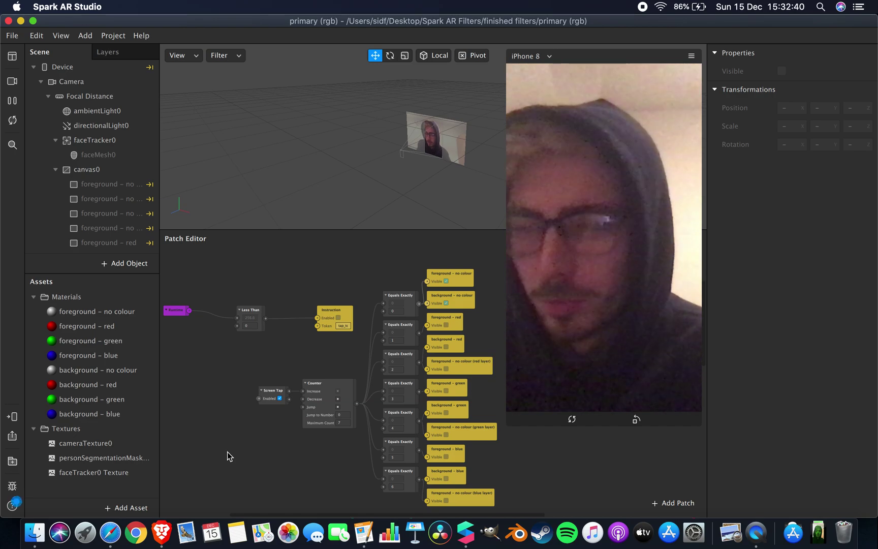
Review the effect's file size details and capabilities, and upload it to Spark AR Hub as a new effect.
left_click(12, 436)
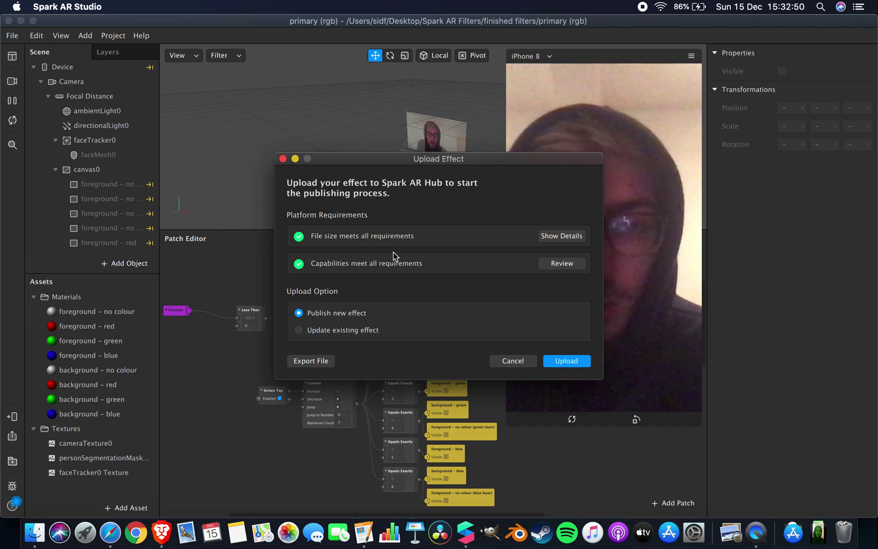
left_click(567, 236)
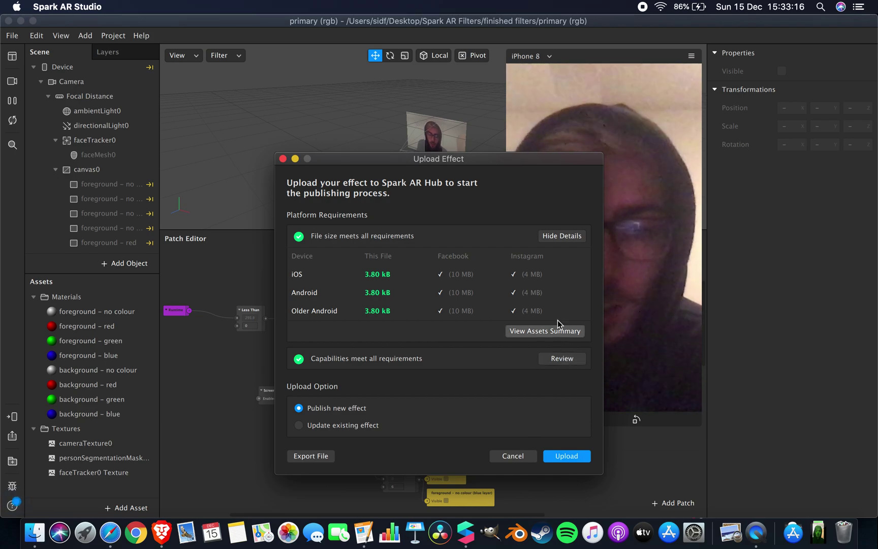
left_click(551, 355)
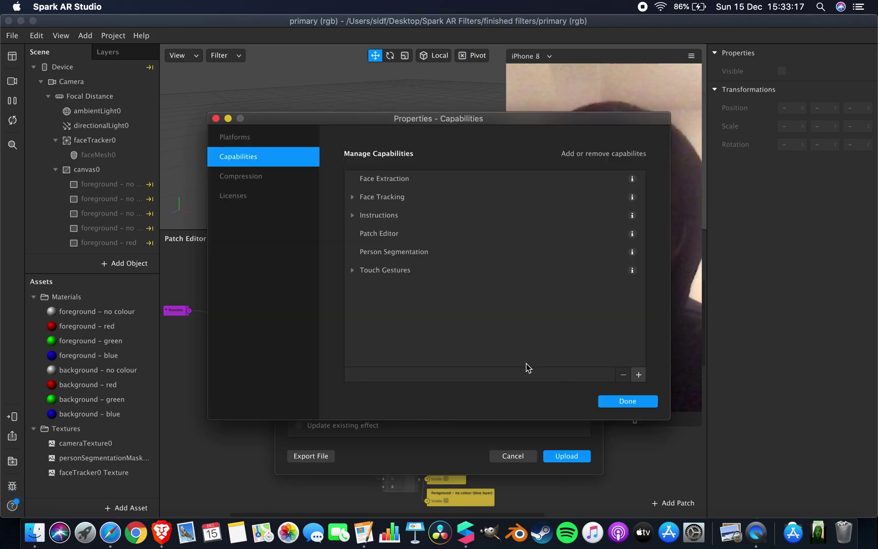
left_click(612, 405)
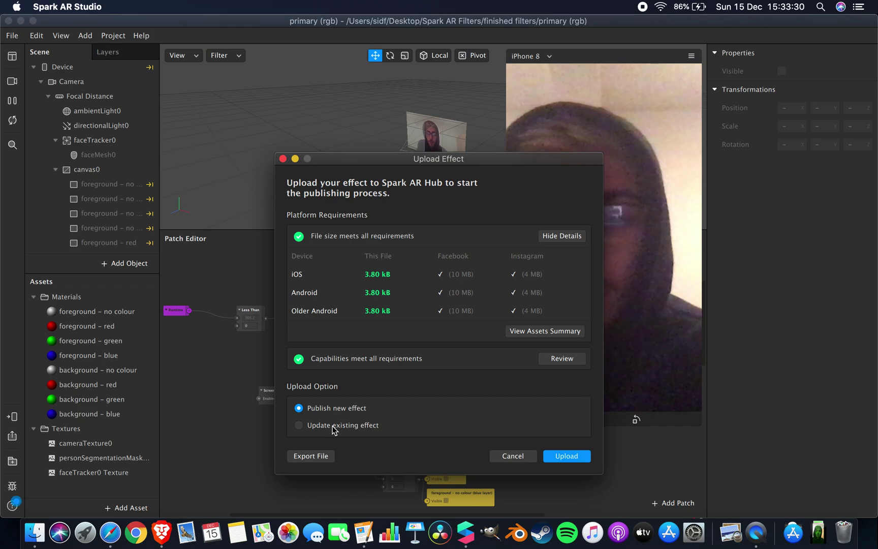
left_click(566, 456)
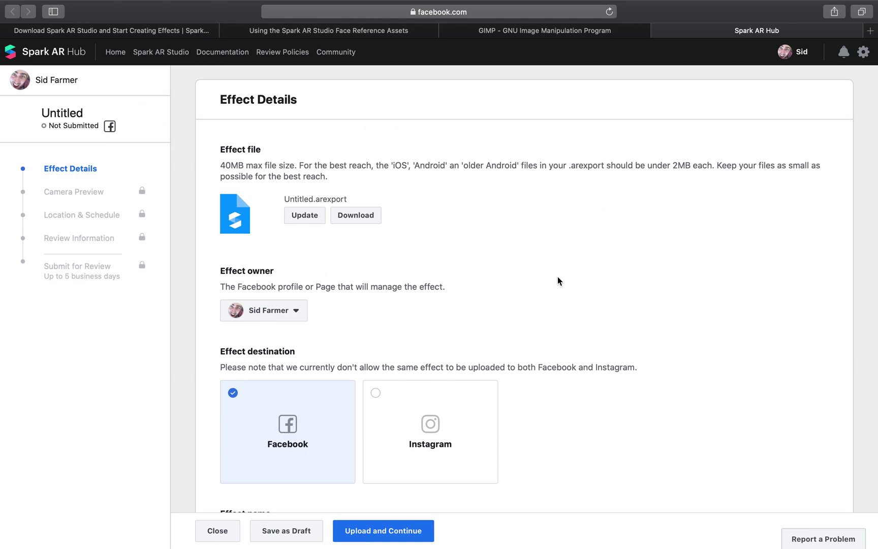
Set the effect destination to Instagram in the Effect Details form.
scroll(559, 280, "down", 1)
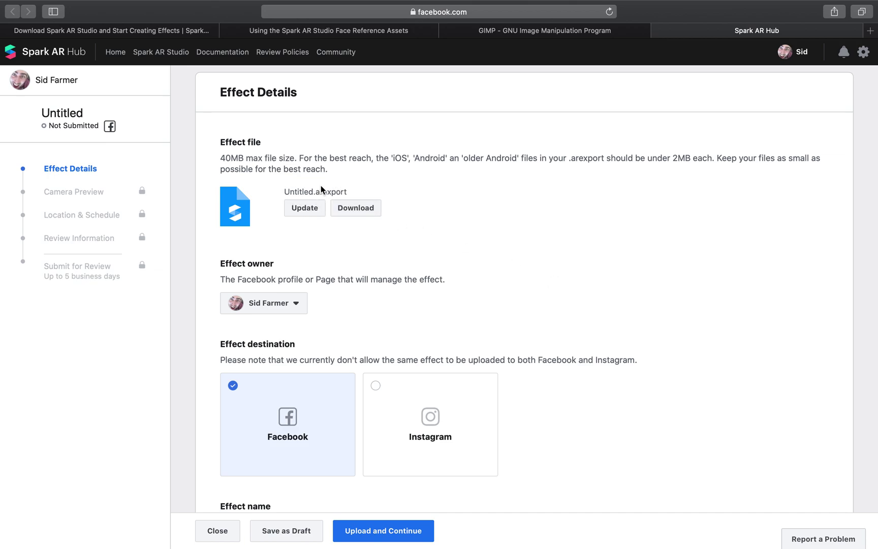
scroll(321, 190, "down", 3)
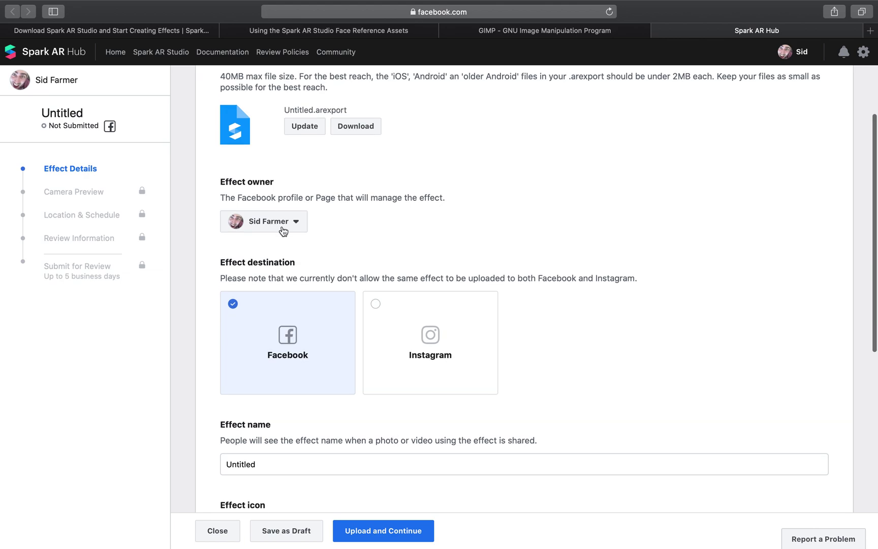
scroll(288, 228, "down", 4)
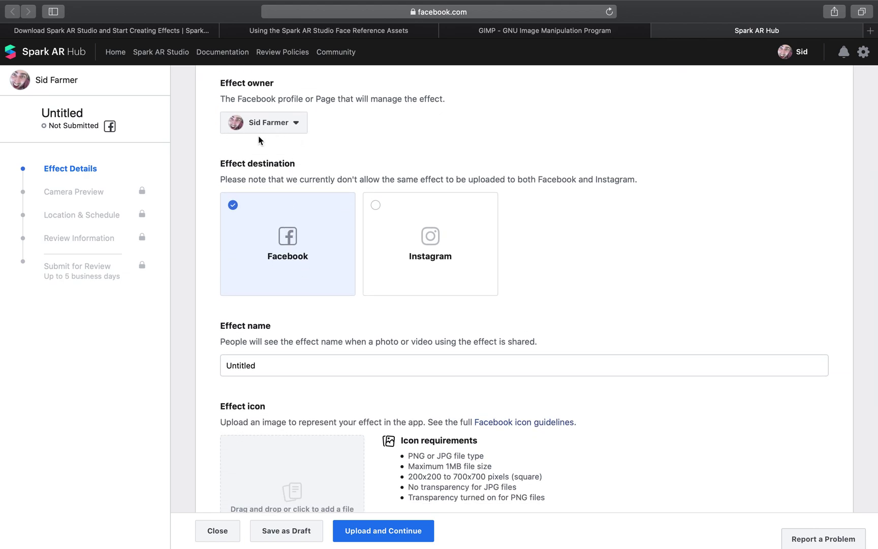
scroll(326, 166, "down", 1)
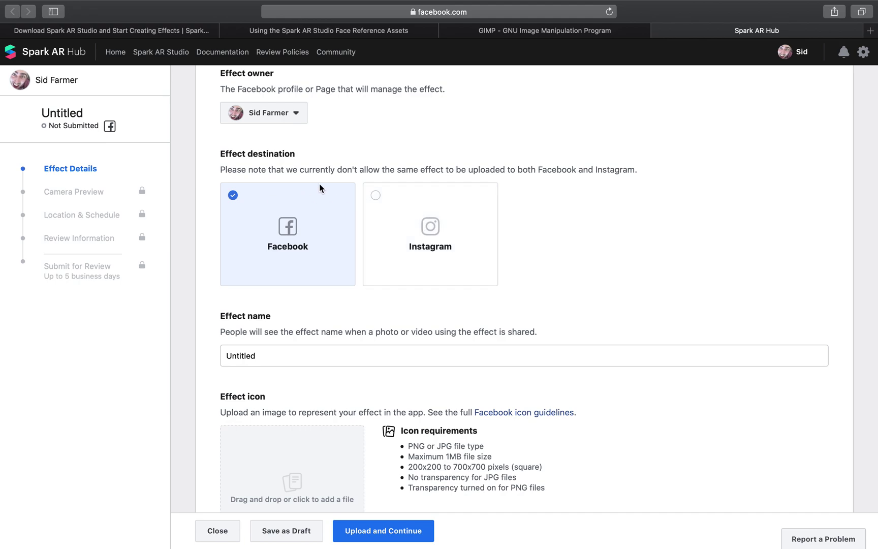
left_click(412, 203)
Name the effect "Primary (RGB)" in the Effect Details form.
scroll(386, 297, "down", 3)
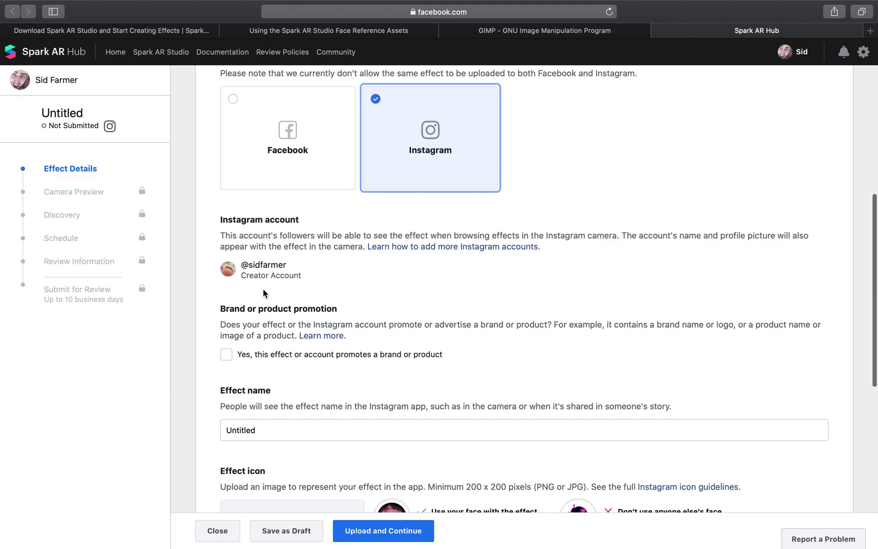
scroll(254, 271, "down", 3)
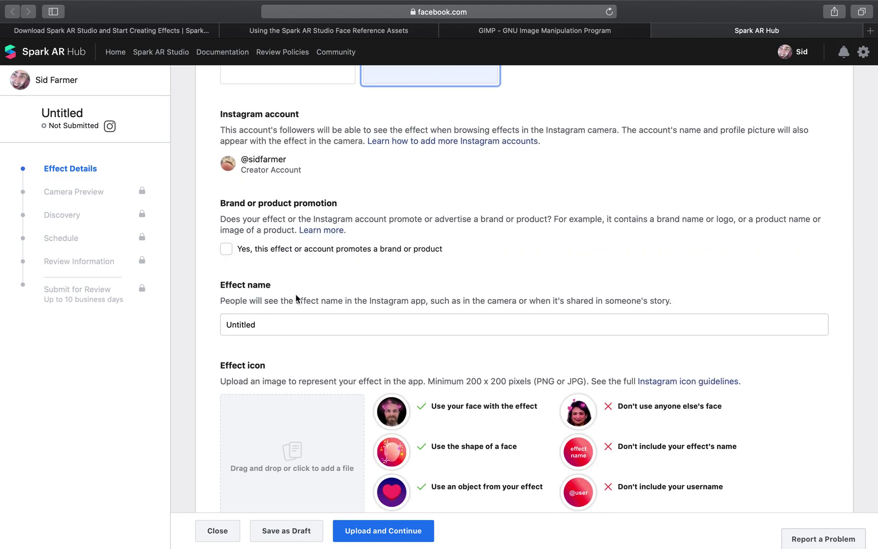
scroll(259, 247, "down", 3)
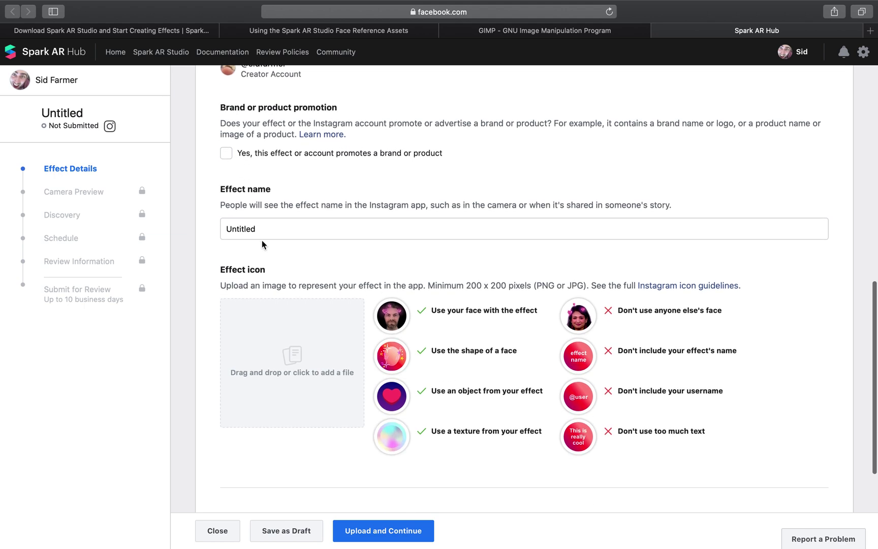
left_click_drag(244, 229, 212, 228)
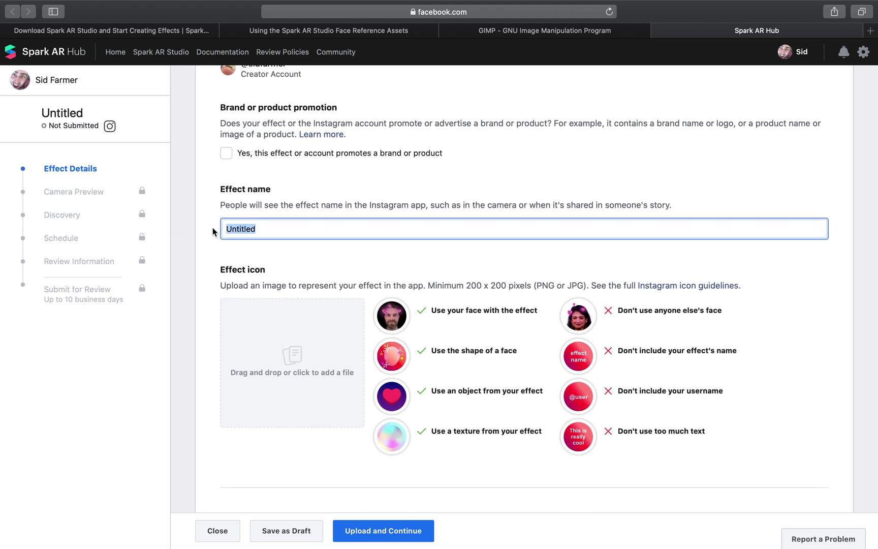
type("Primary ()")
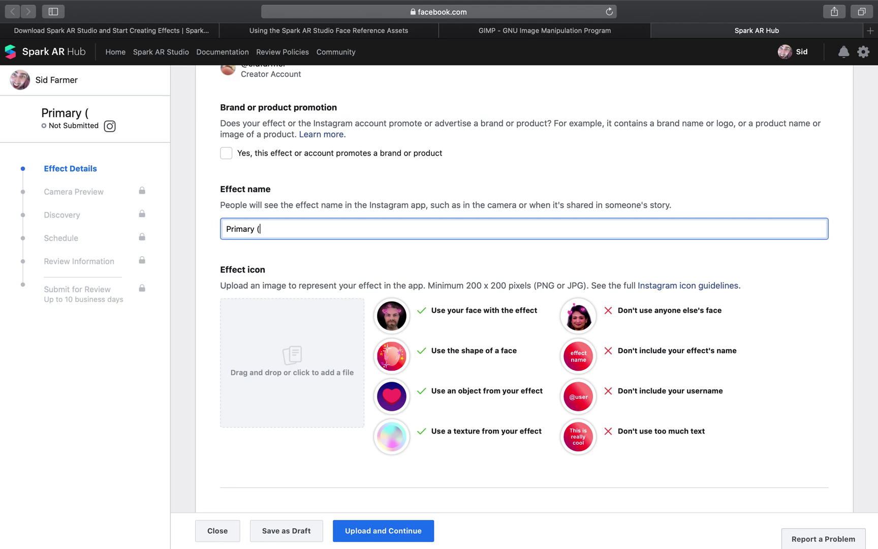
key("Left")
type("RGB")
left_click_drag(239, 229, 274, 231)
left_click(262, 223)
left_click(273, 223)
Check the effect icon requirements, return to Spark AR Studio and close the Upload Effect dialog.
scroll(287, 234, "down", 3)
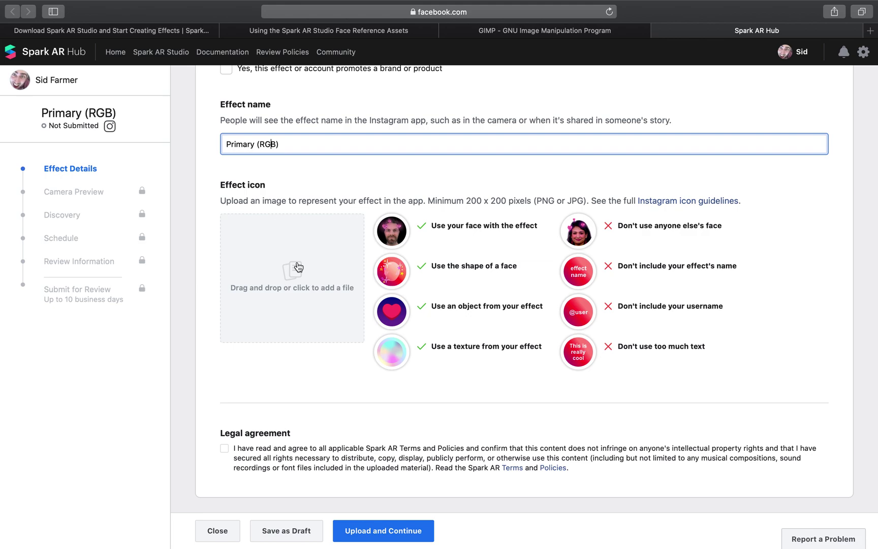
key("ctrl+Right")
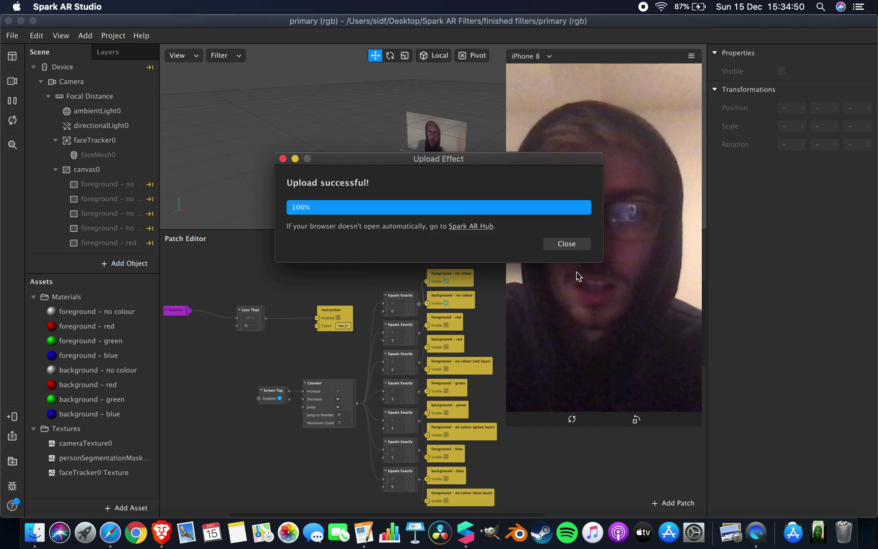
left_click(567, 246)
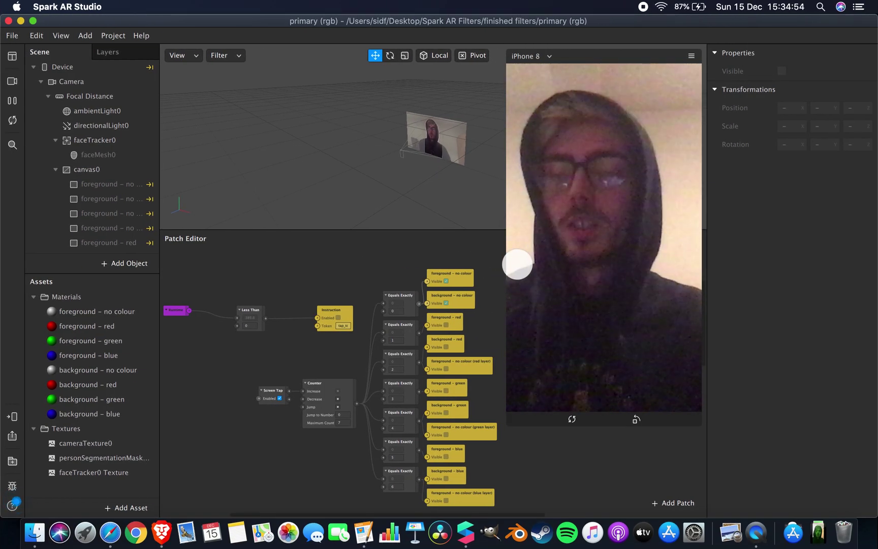
Return to Spark AR Hub in the browser and add 964929A9-162A-4355-B46B-A919EC3CB03A.JPG from Downloads as the effect icon.
key("ctrl+Left")
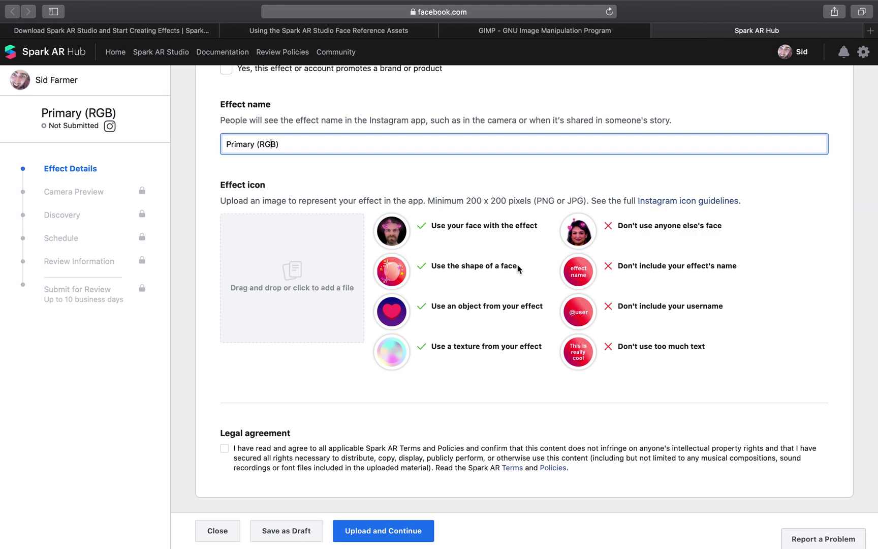
key("ctrl+Right")
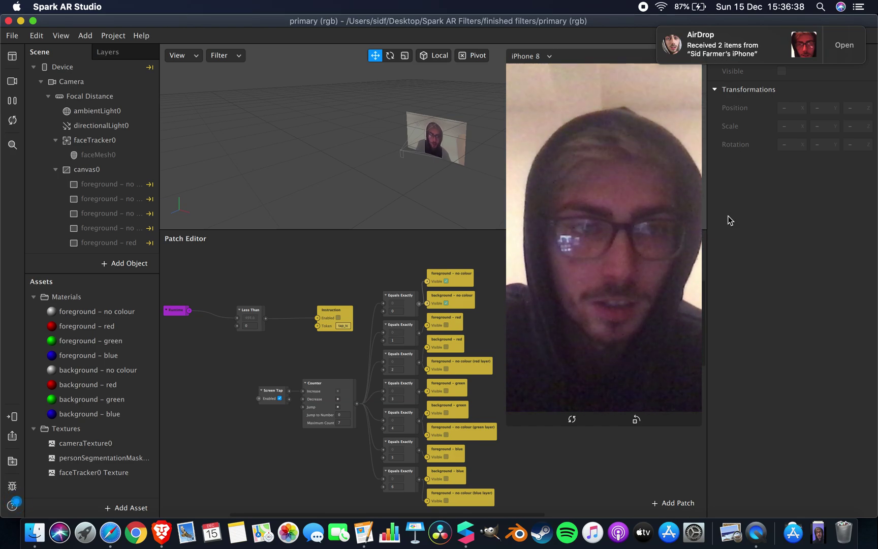
left_click(818, 532)
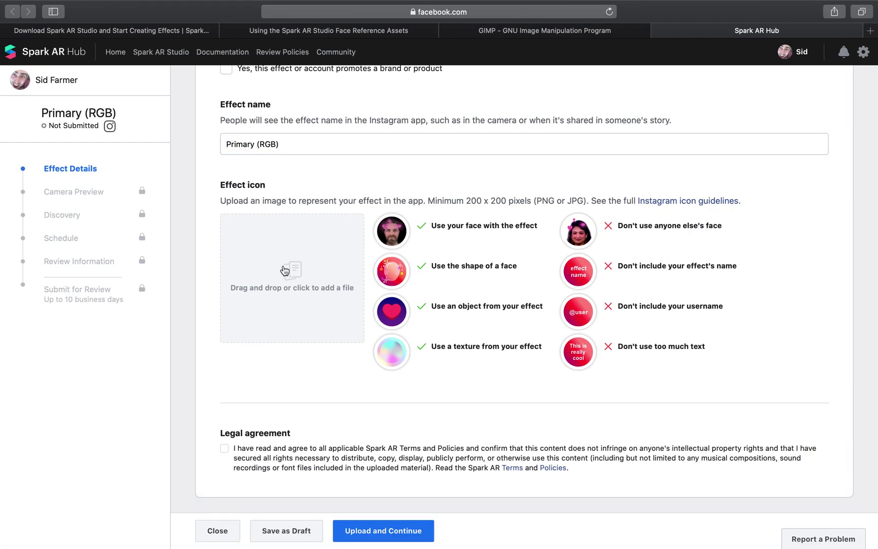
left_click(289, 272)
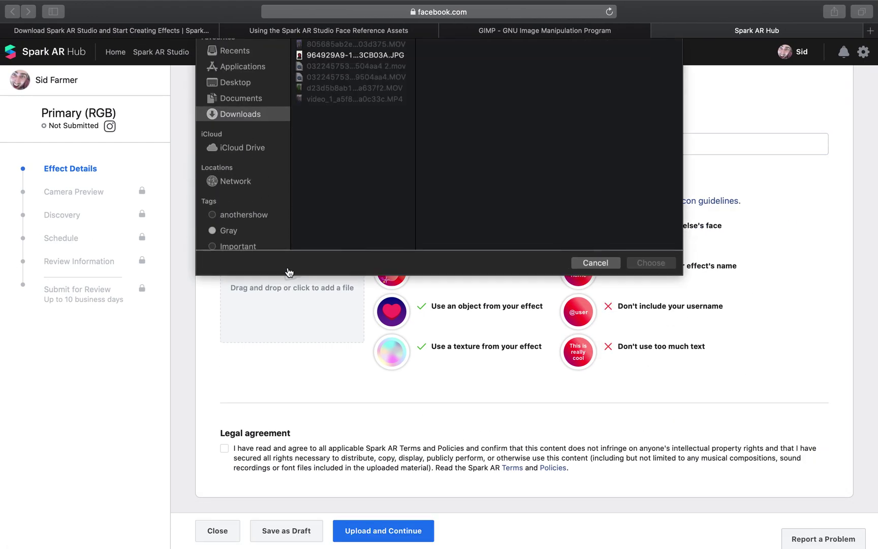
left_click(323, 71)
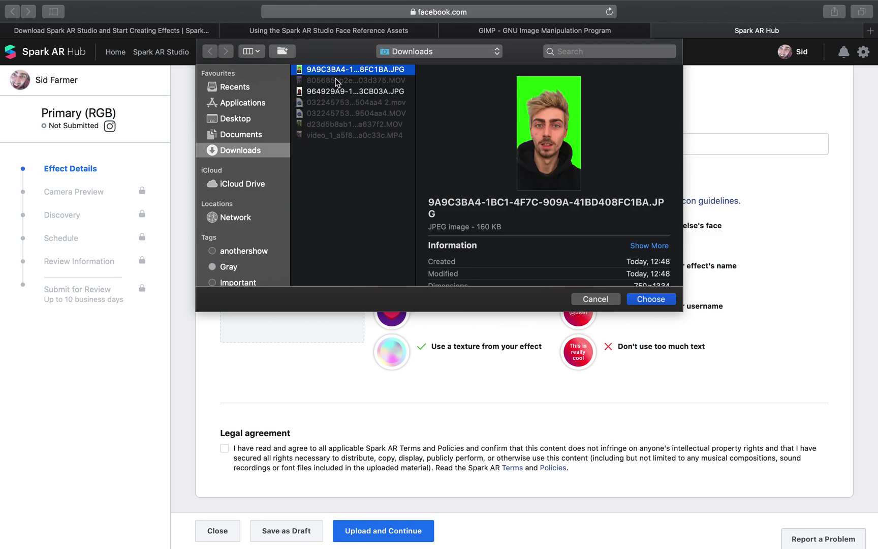
left_click(341, 92)
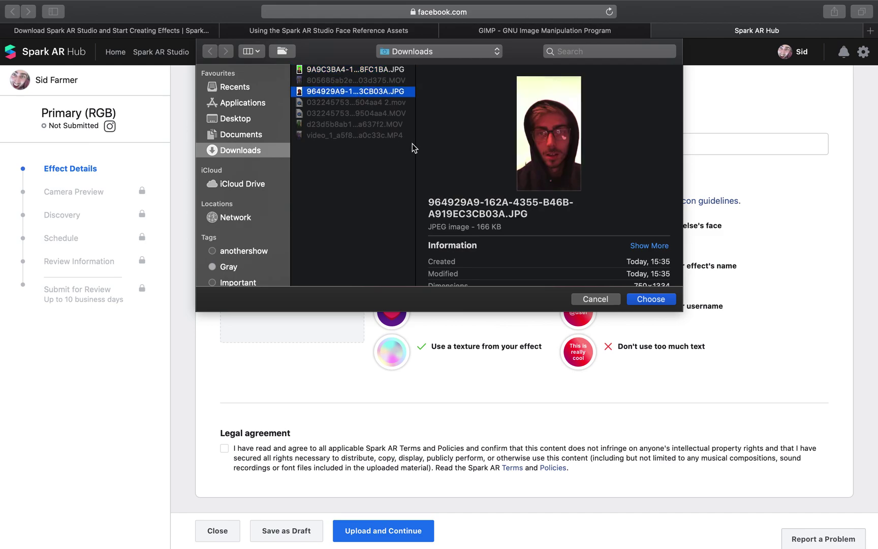
left_click(650, 300)
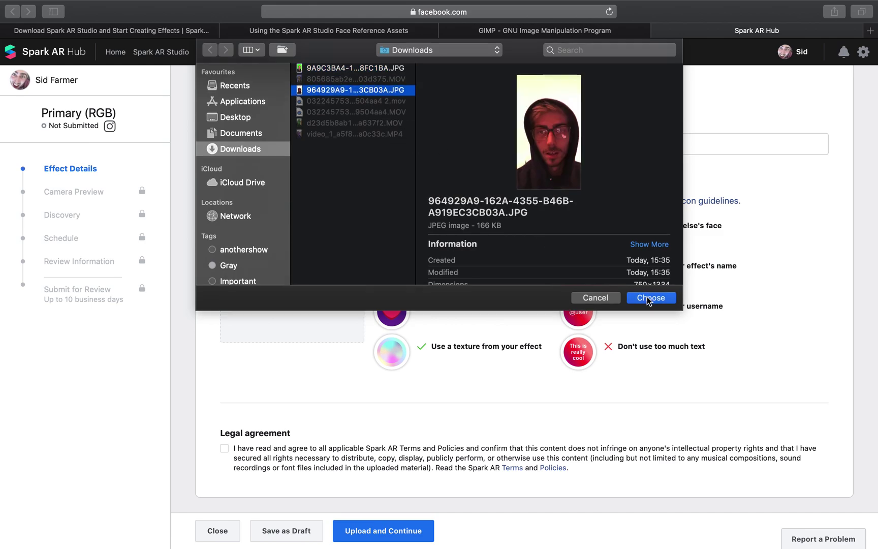
Move the icon's crop area down so it frames the hooded head and face, and confirm the crop.
scroll(335, 305, "down", 1)
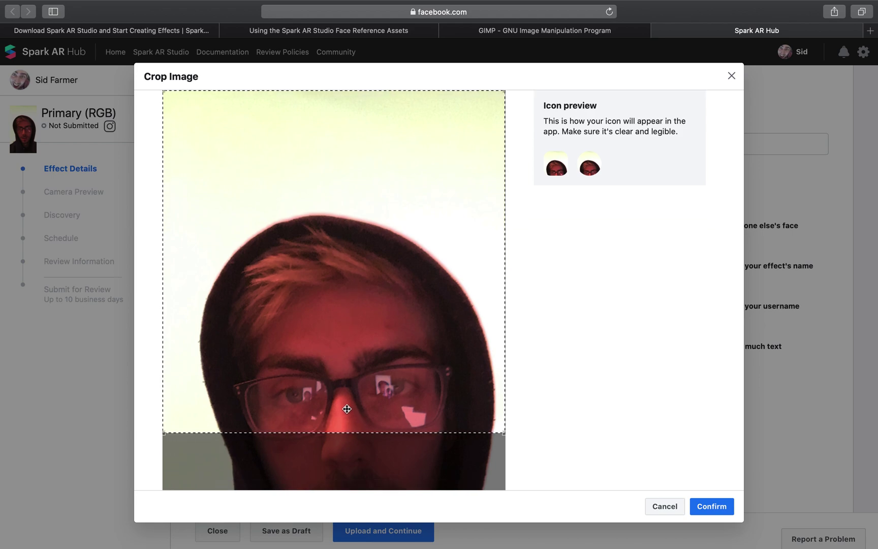
mouse_move(168, 98)
left_mouse_down()
mouse_move(198, 141)
mouse_move(206, 231)
mouse_move(209, 135)
mouse_move(207, 149)
mouse_move(219, 151)
left_mouse_up()
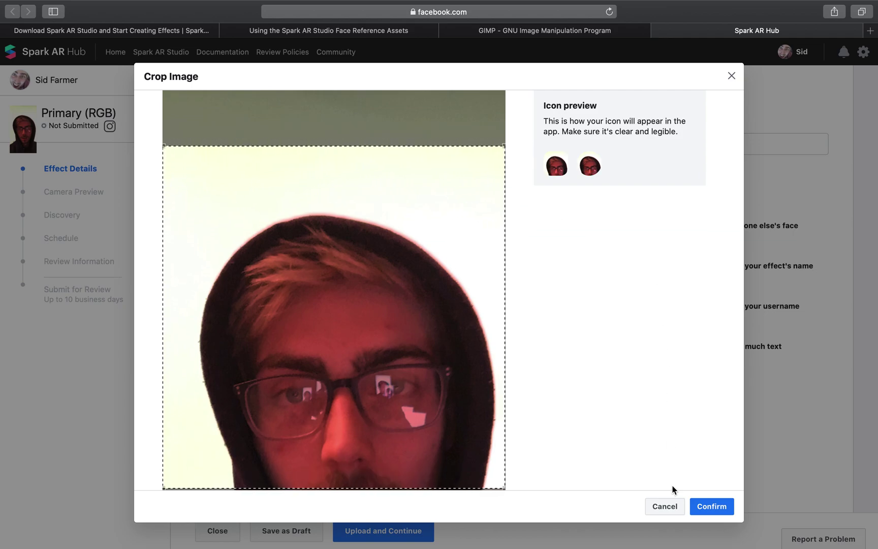
left_click(710, 506)
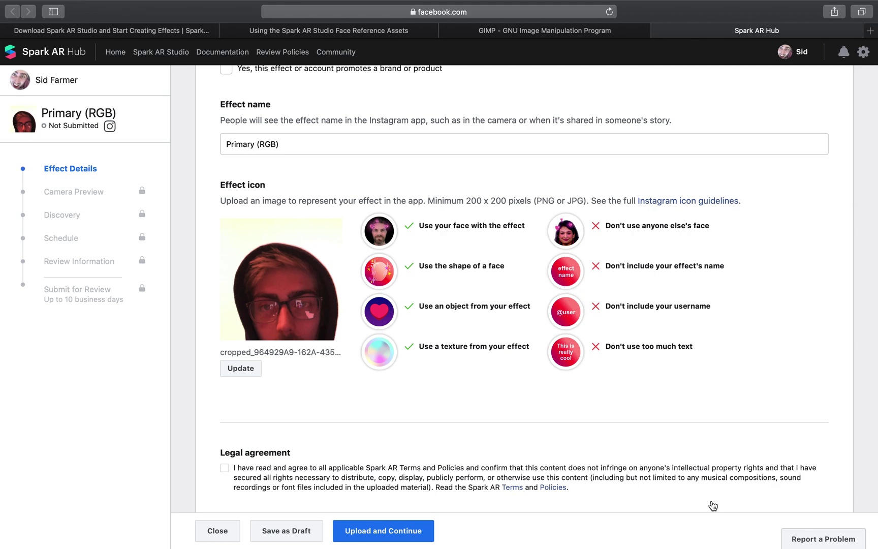
Accept the legal agreement and upload the effect details, confirming the personal account as owner and Instagram as destination.
scroll(322, 471, "down", 1)
left_click(224, 463)
left_click(384, 532)
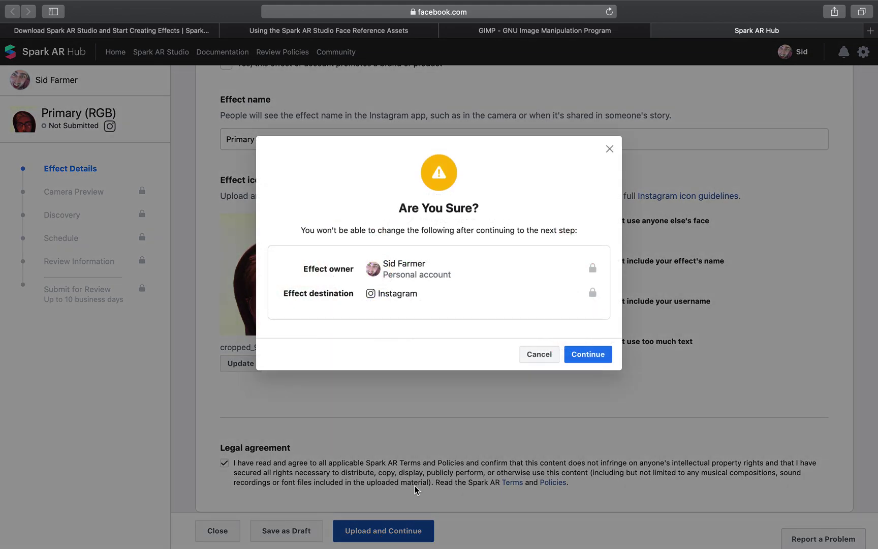
left_click(594, 354)
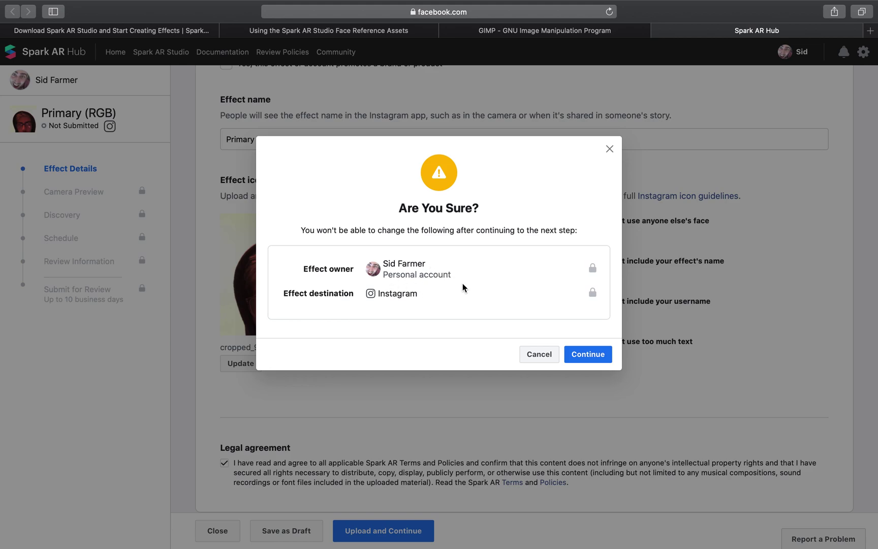
left_click(588, 354)
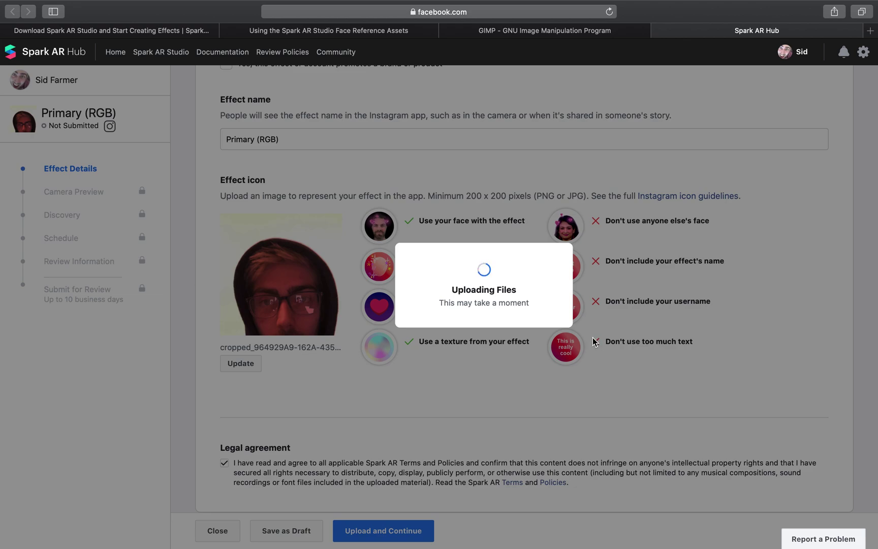
Check the Instagram preview link under Camera Preview and continue to the Discovery details.
key("ctrl+Right")
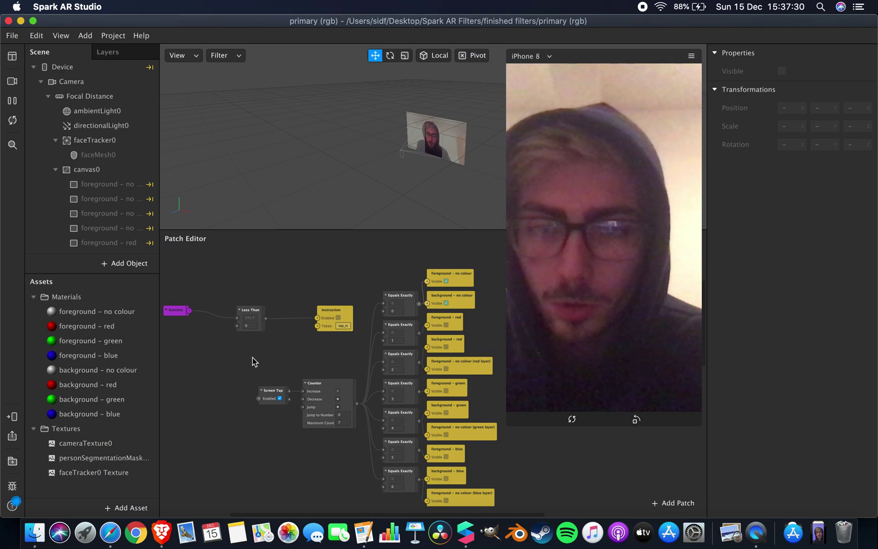
scroll(253, 362, "left", 2)
scroll(252, 362, "down", 1)
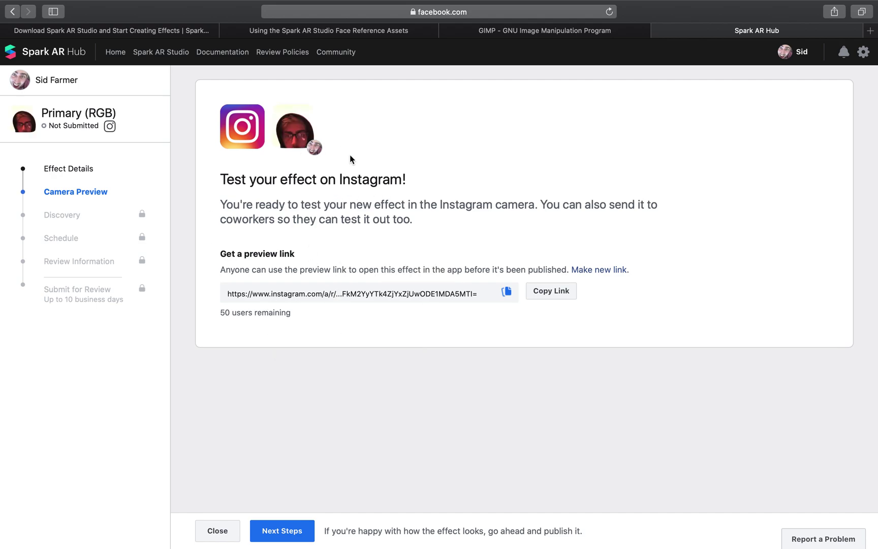
double_click(257, 293)
left_click(282, 534)
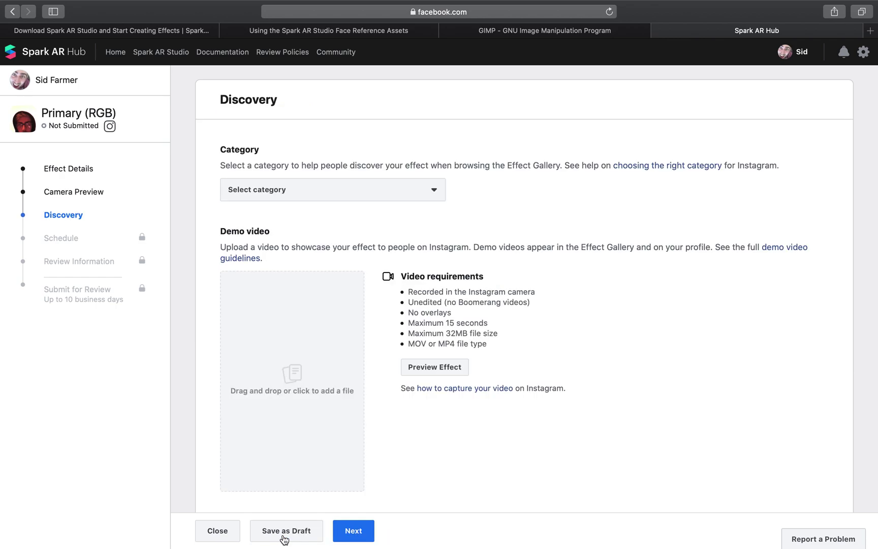
Look through the effect categories and set the category to Color & Light.
left_click(313, 193)
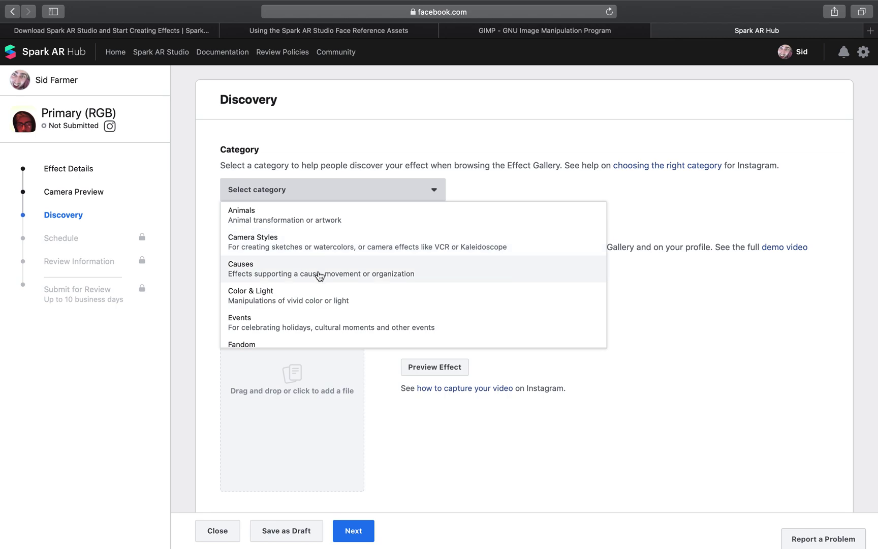
scroll(319, 276, "down", 1)
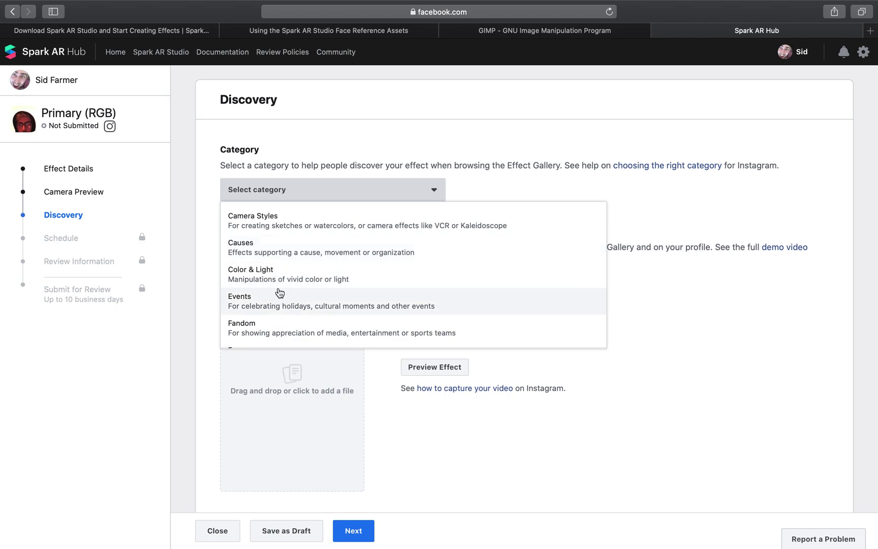
scroll(280, 284, "down", 3)
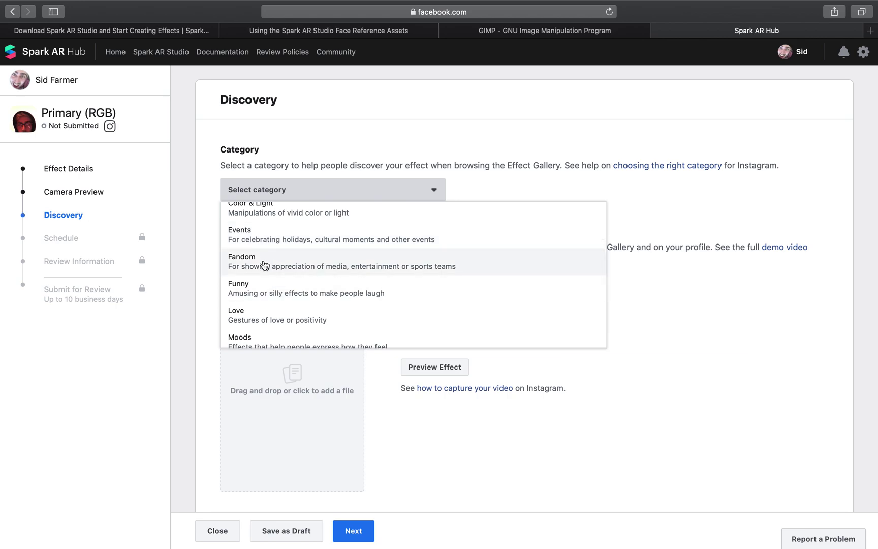
scroll(277, 297, "down", 2)
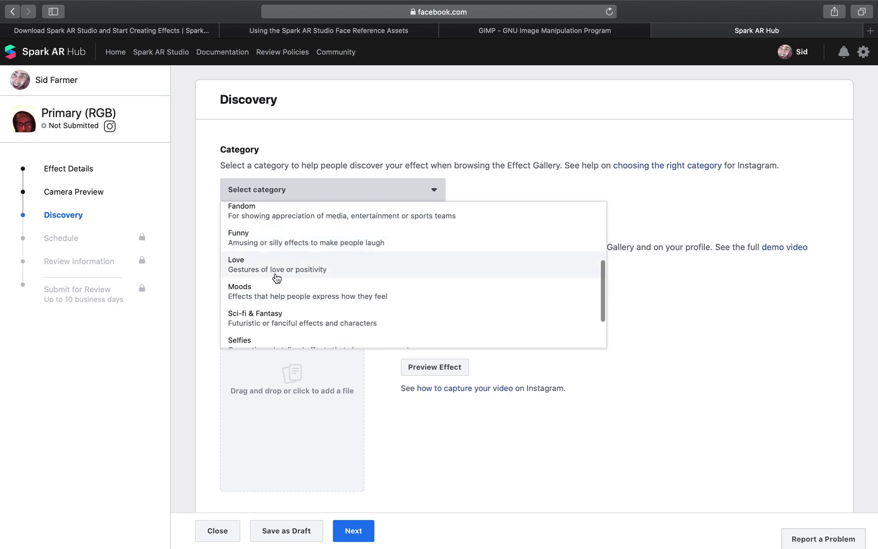
scroll(277, 296, "down", 1)
scroll(277, 297, "down", 2)
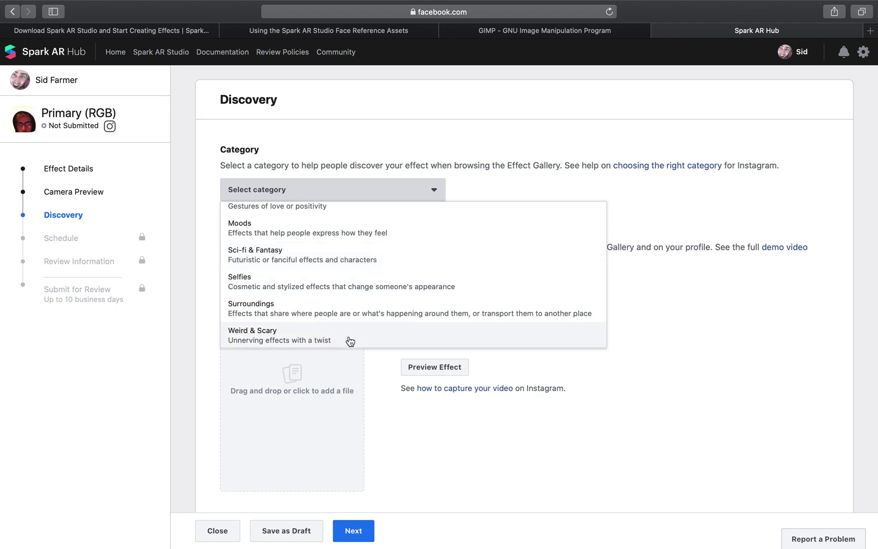
scroll(350, 338, "up", 5)
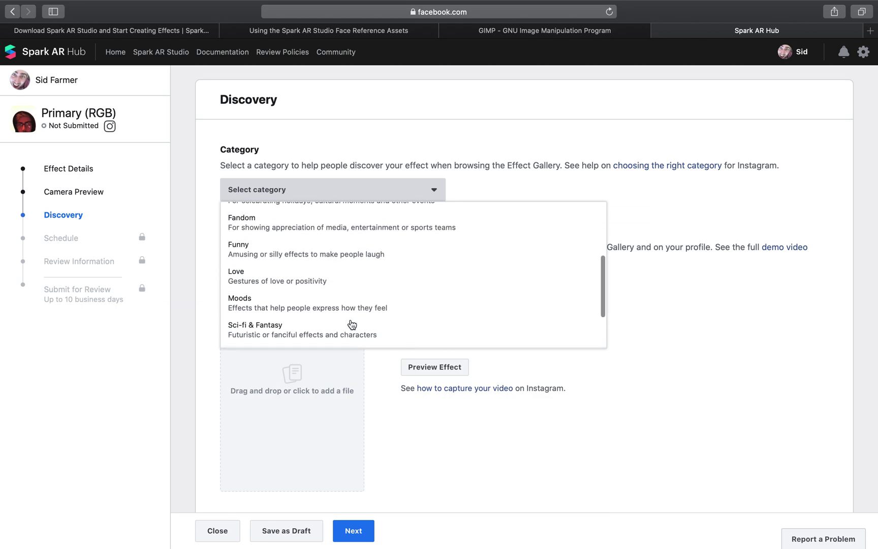
scroll(353, 323, "up", 3)
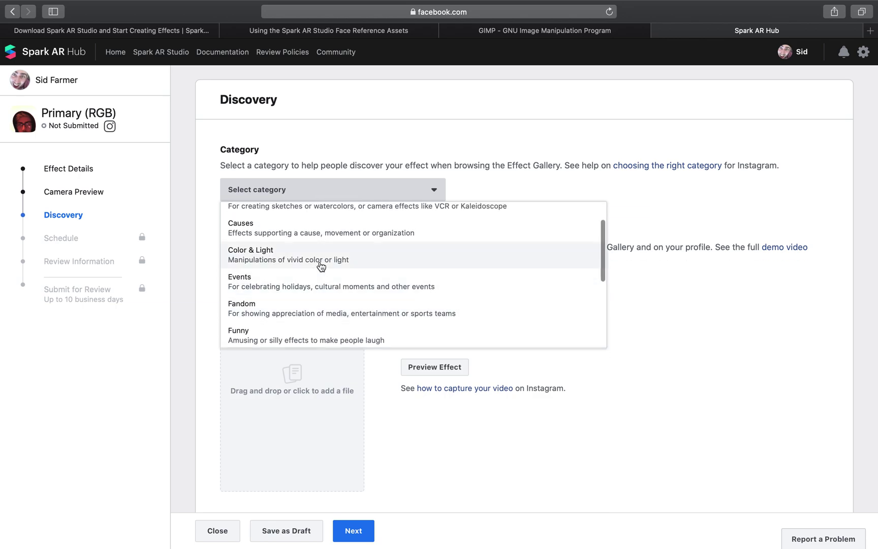
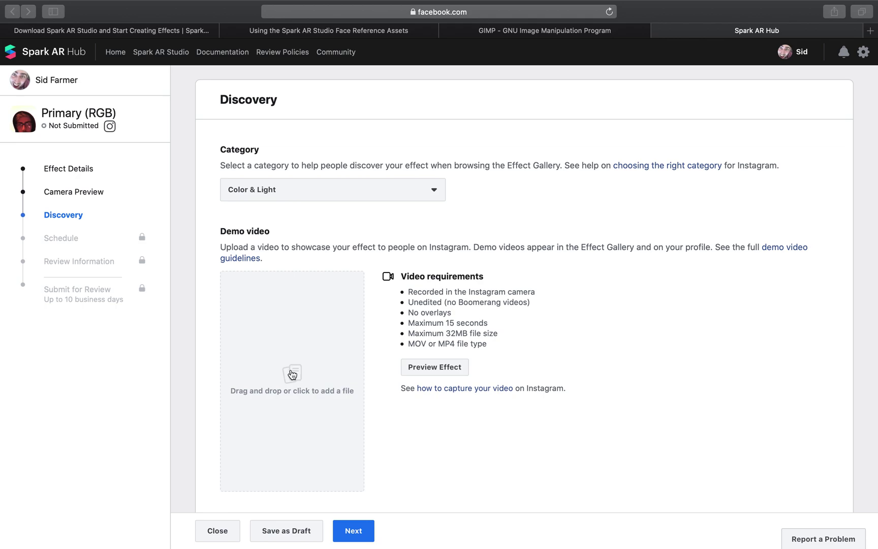
Upload 805685ab2e3449b785aa62ab6f03d375.MOV from Downloads as the demo video and wait for the upload to complete.
left_click(355, 81)
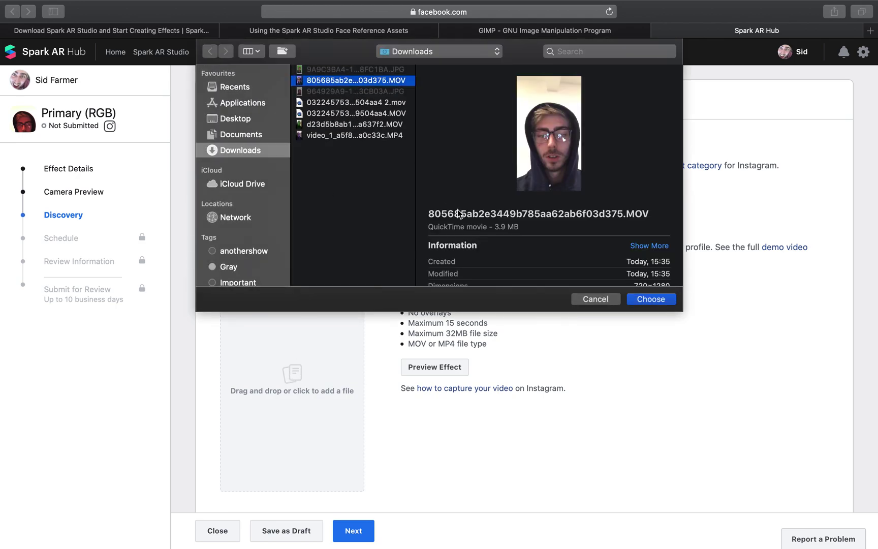
left_click(651, 301)
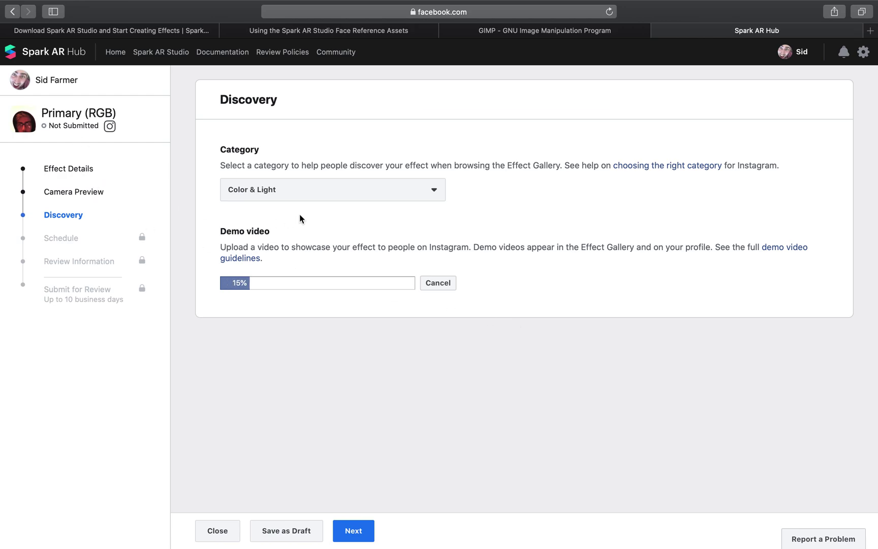
key("super+Tab")
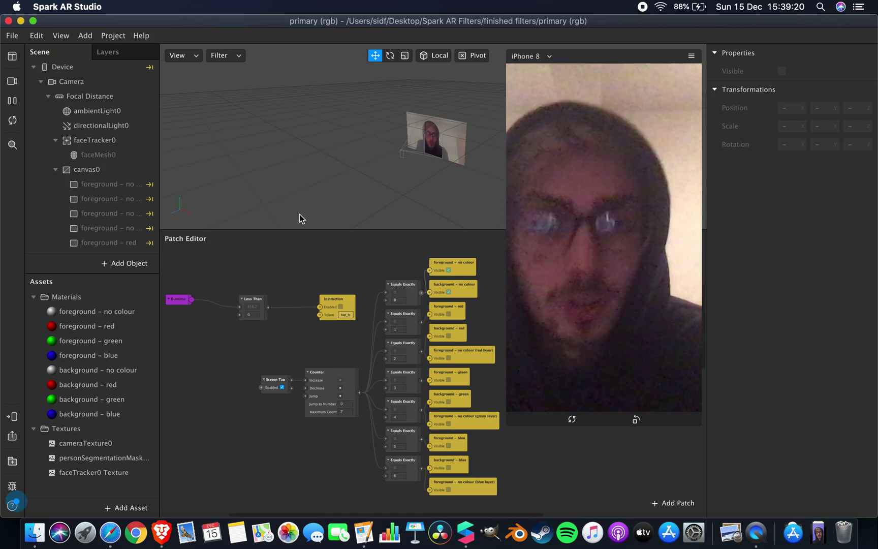
key("ctrl+Left")
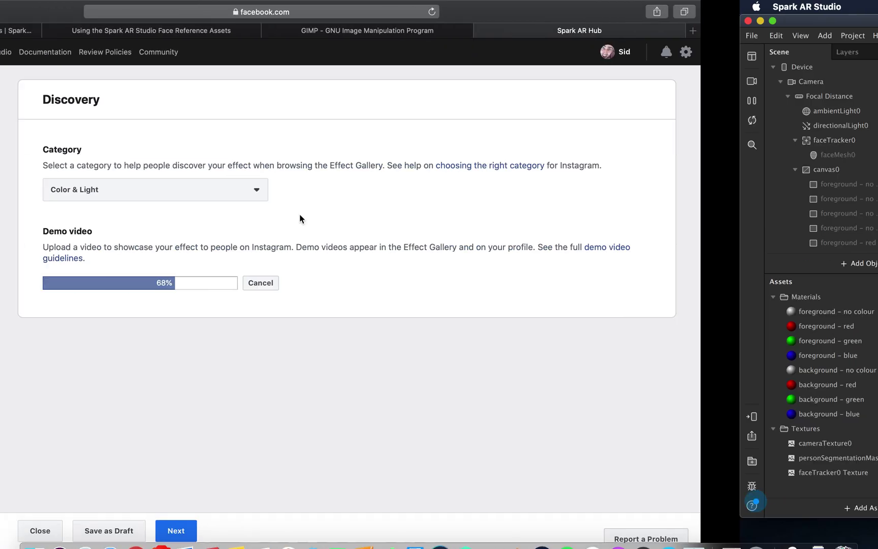
key("ctrl+Right")
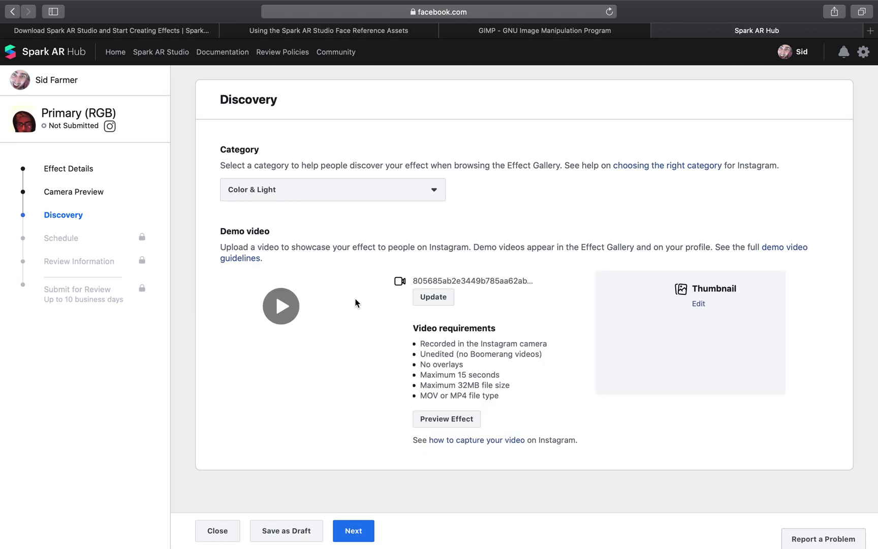
Play the uploaded demo video to check how it shows the effect.
scroll(391, 341, "down", 1)
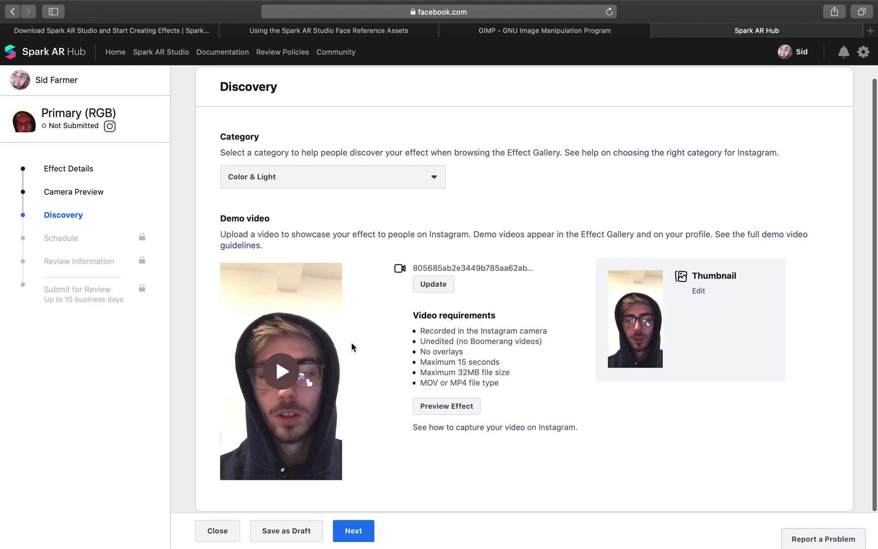
left_click(278, 369)
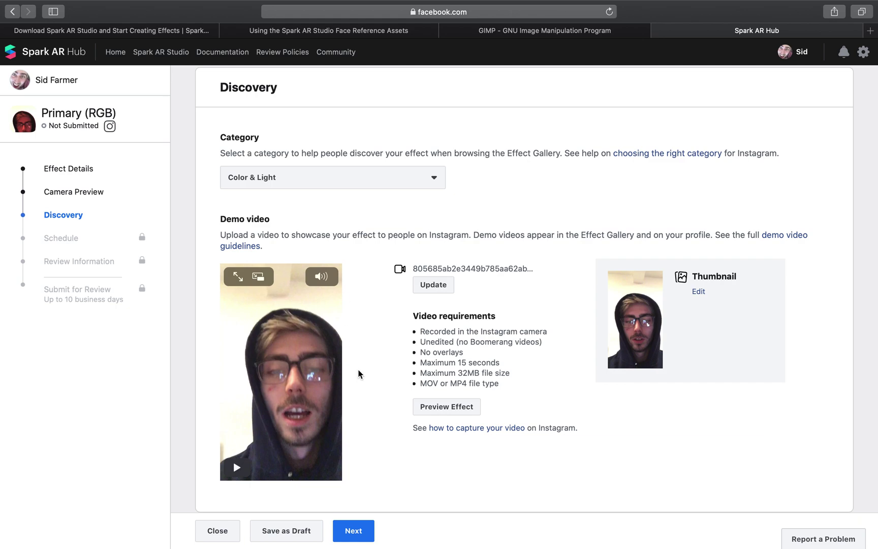
left_click(356, 531)
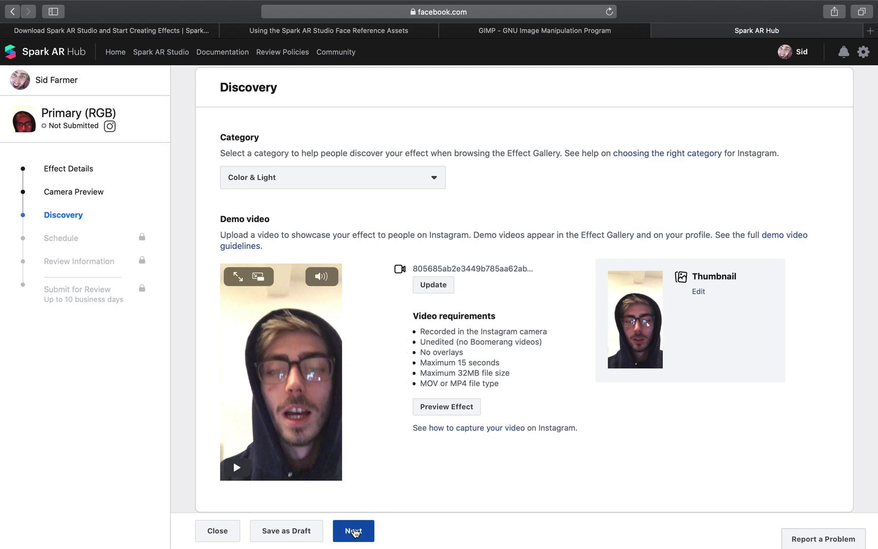
Edit the demo video's thumbnail and select the frame with the red-tinted face.
left_click(699, 293)
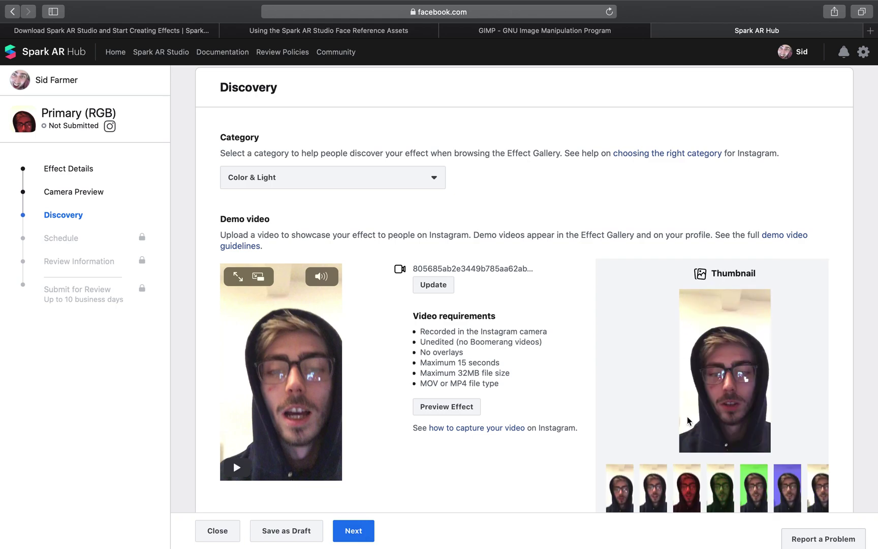
key("super+shift+backslash")
left_click(752, 168)
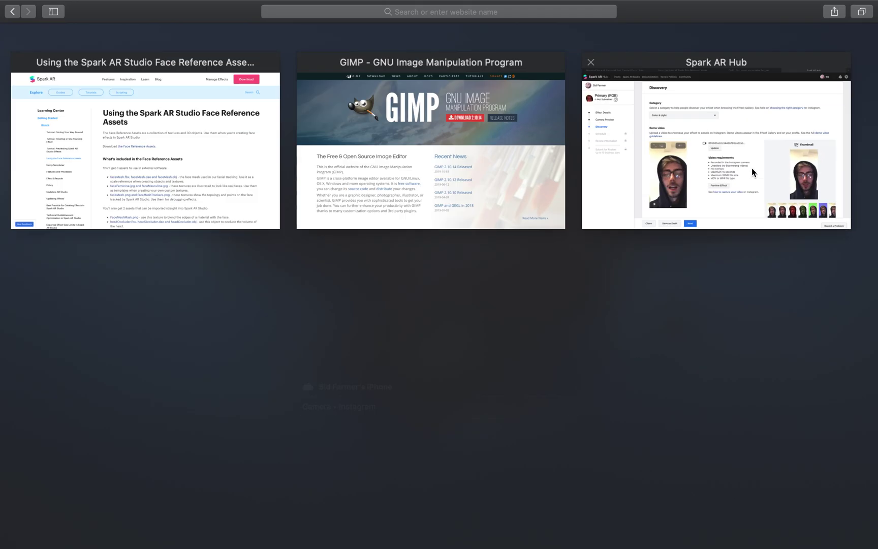
left_click(686, 488)
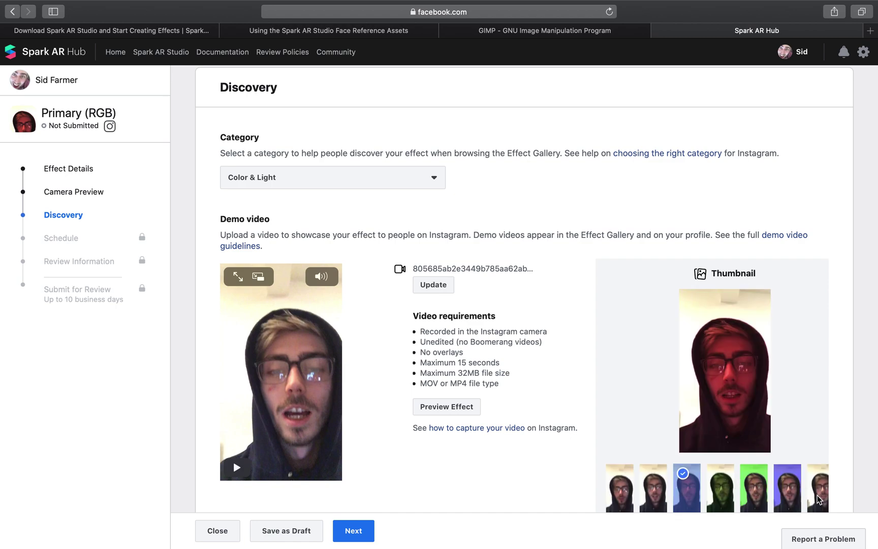
Try the green-background and blue-background frames as the demo video's thumbnail, then reselect the frame with the red-tinted face.
scroll(850, 486, "down", 2)
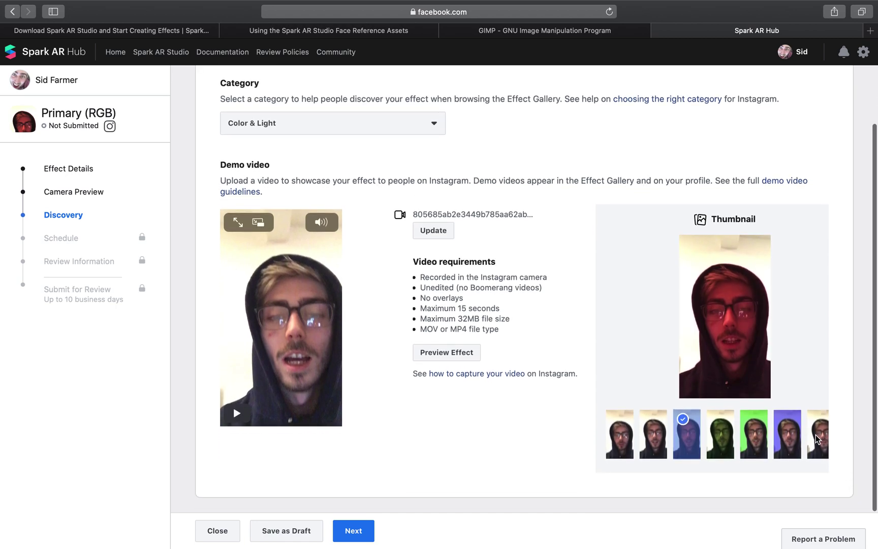
left_click(761, 435)
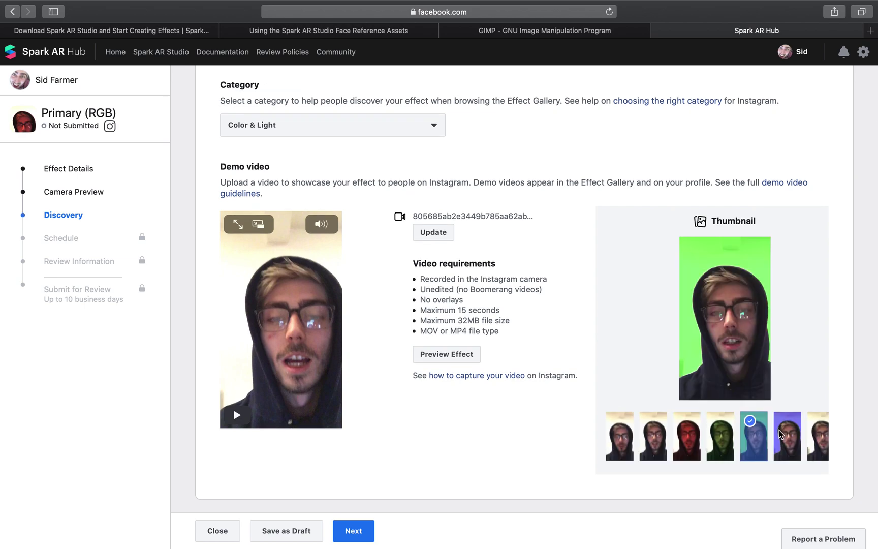
left_click(781, 433)
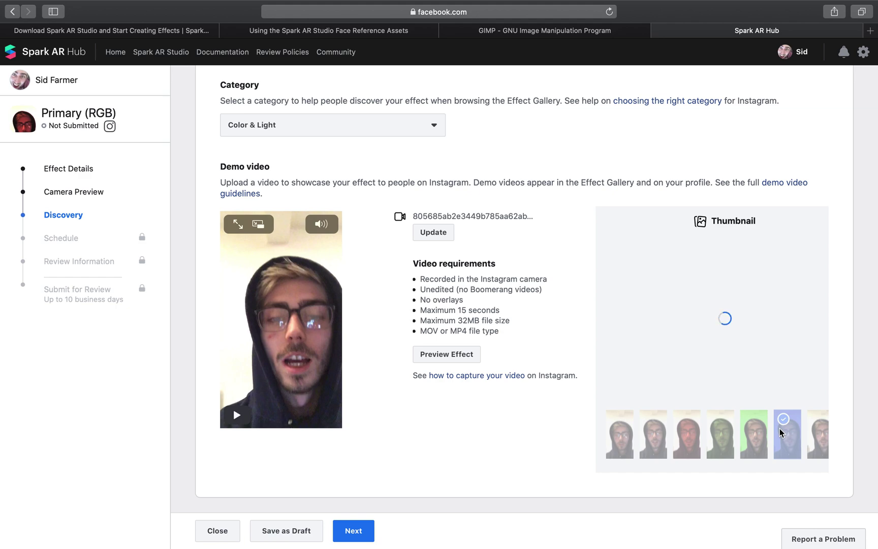
left_click(681, 437)
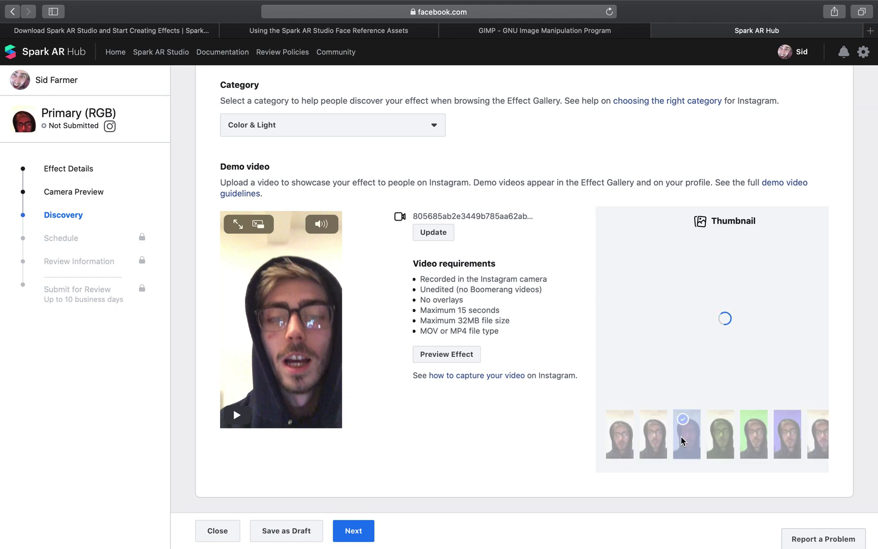
scroll(519, 476, "down", 1)
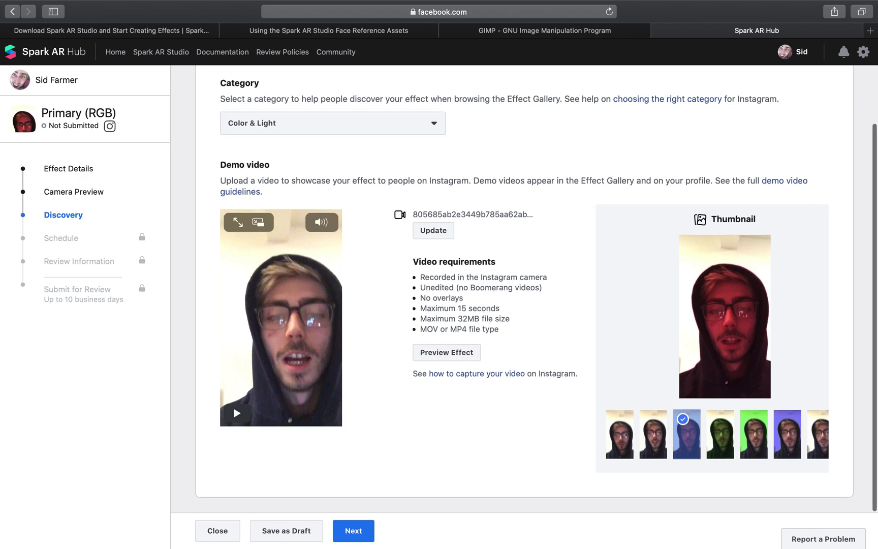
Continue to the schedule, check the start and end date option, and keep the effect set to Make active once approved.
left_click(351, 535)
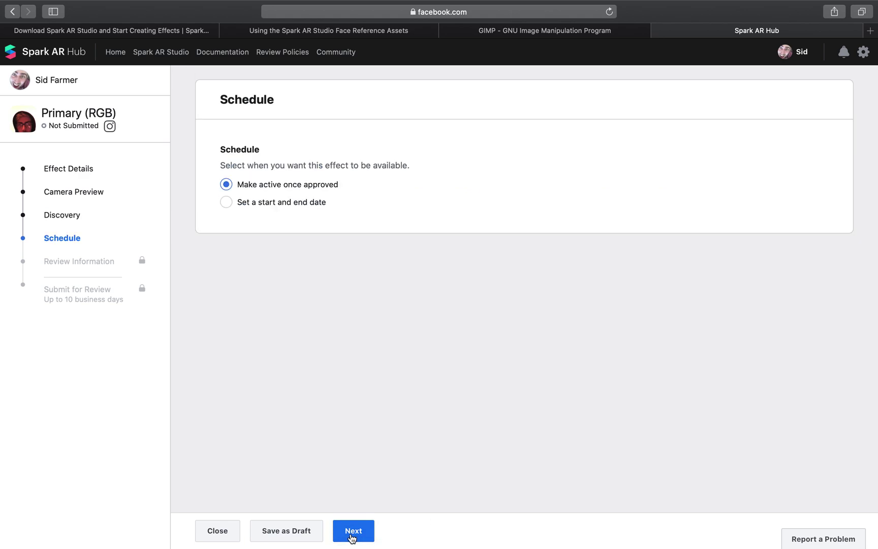
left_click(265, 203)
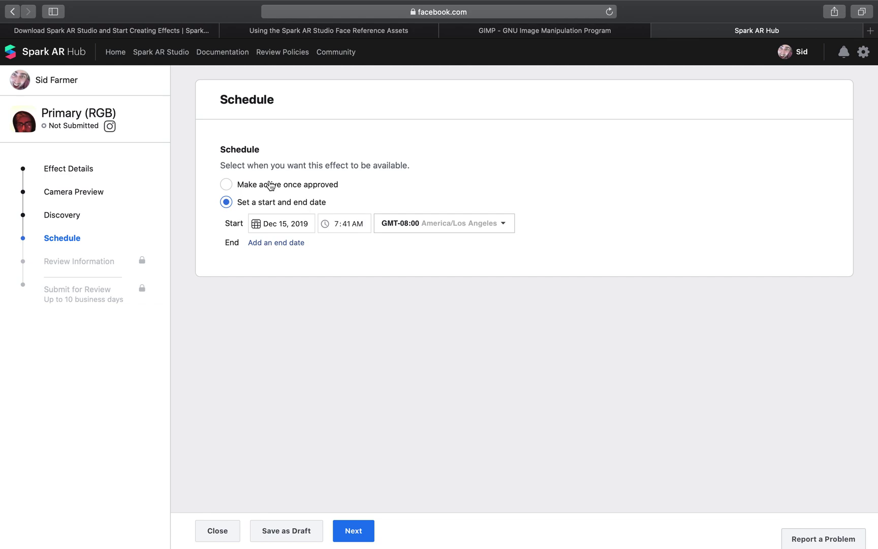
left_click(270, 186)
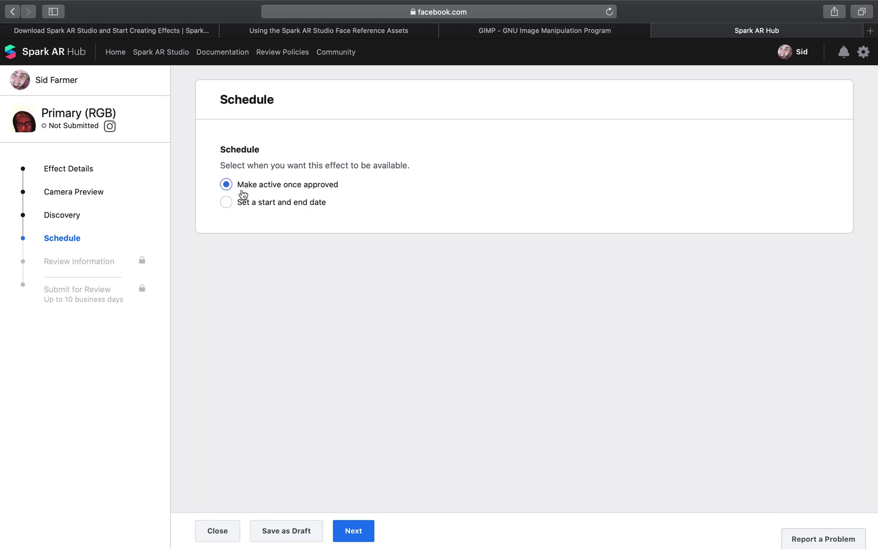
left_click(347, 533)
Enter the reviewer description "Red, blue, green colour filter. Foreground, background change on tap." and continue to the submission summary.
left_click(329, 221)
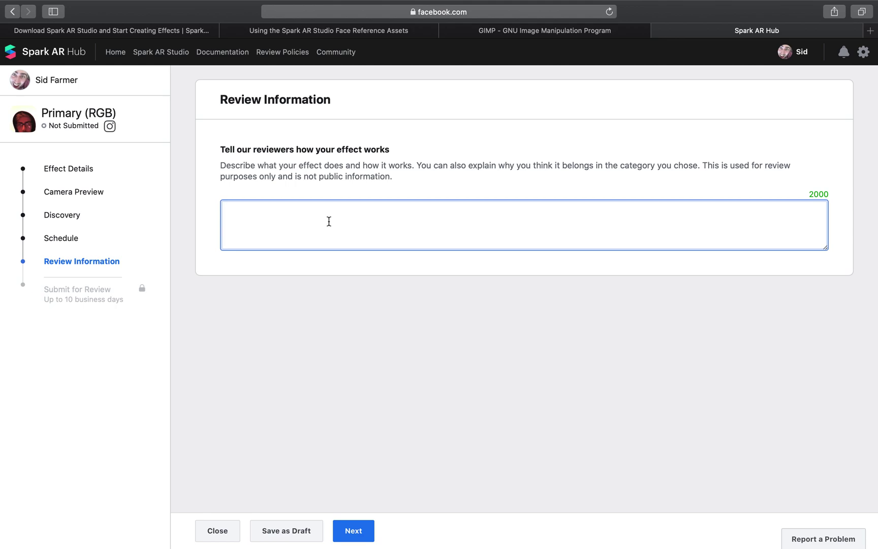
type("Red, blue")
key("BackSpace")
type(", green c")
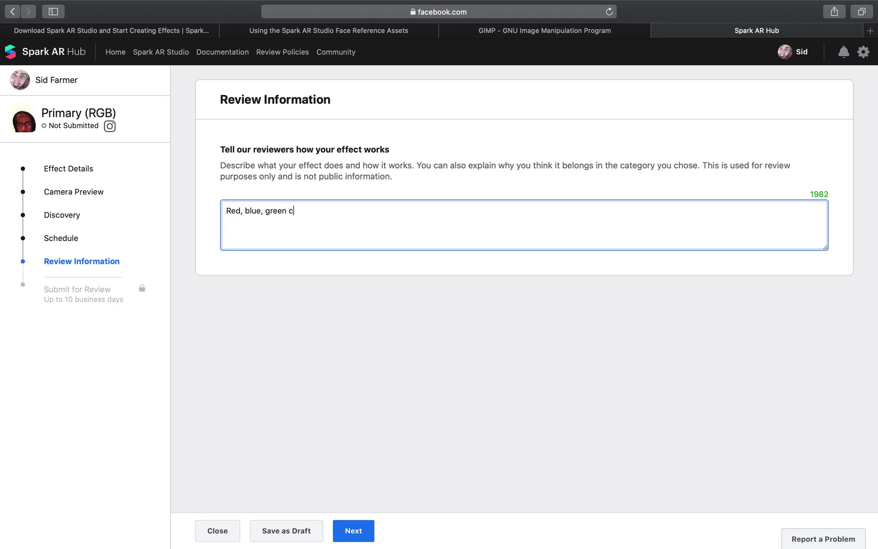
type("olour filter. Foreground, backgrou")
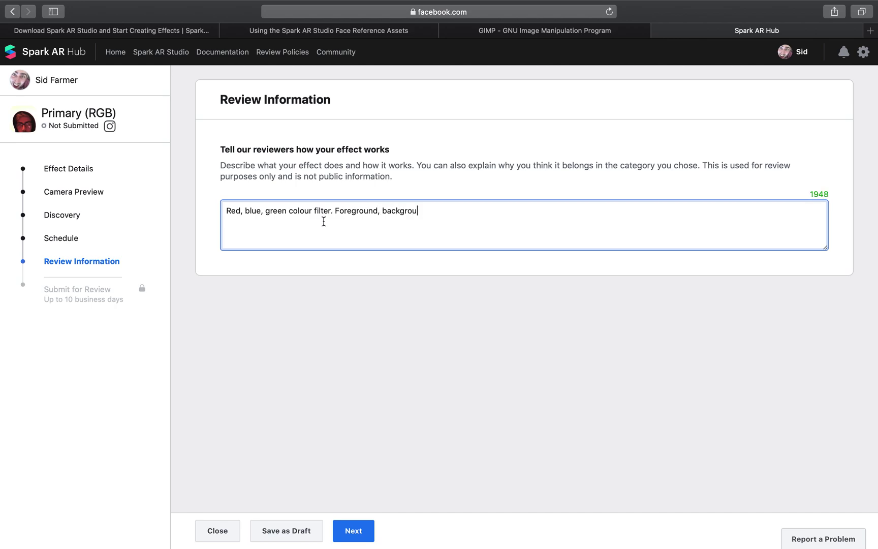
type("nd change  on tap")
type(".")
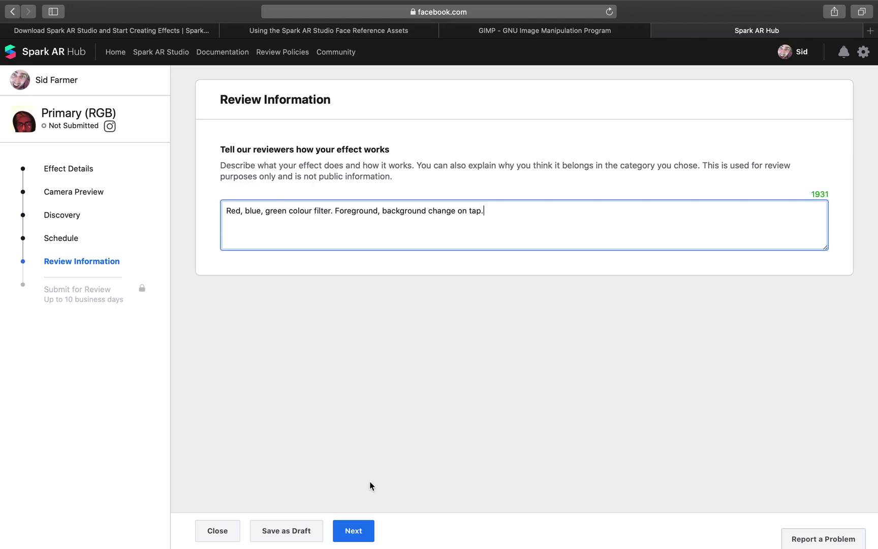
left_click(362, 524)
left_click(357, 535)
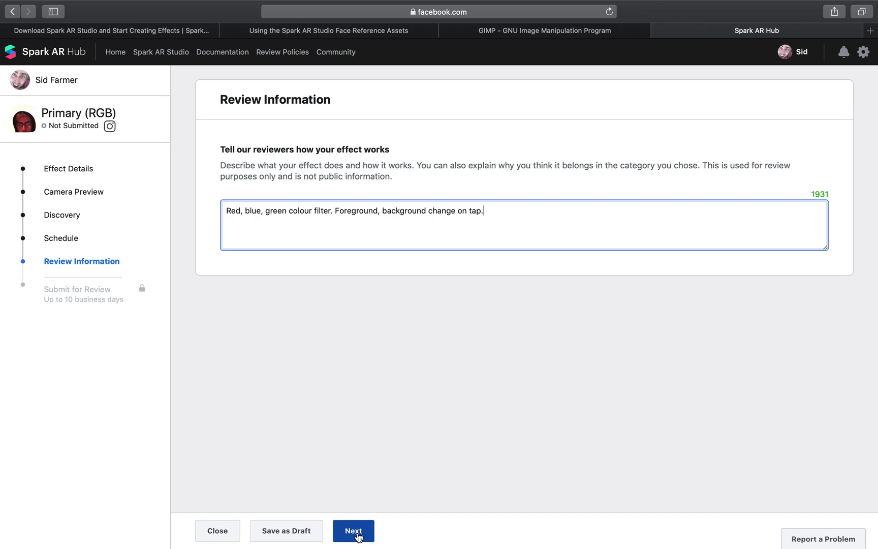
left_click(358, 535)
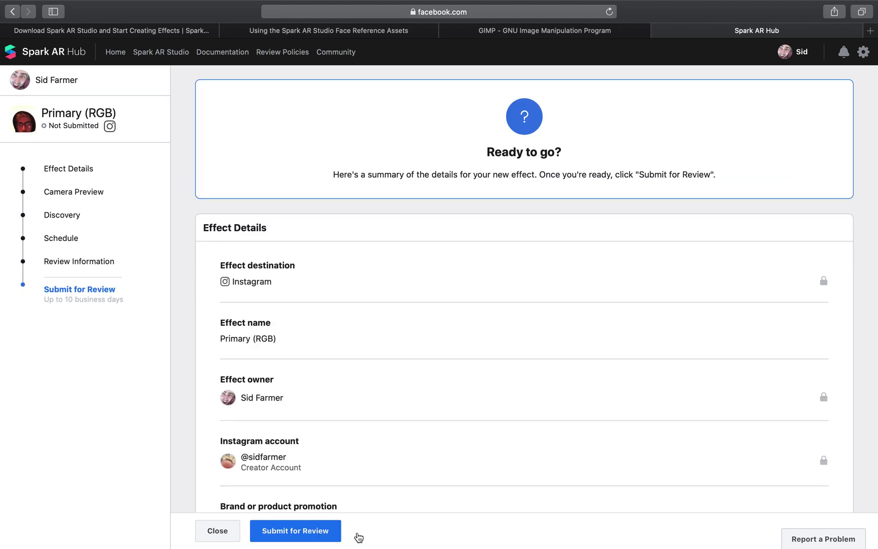
Read through the effect details, category, demo video and thumbnail in the submission summary.
scroll(517, 325, "down", 3)
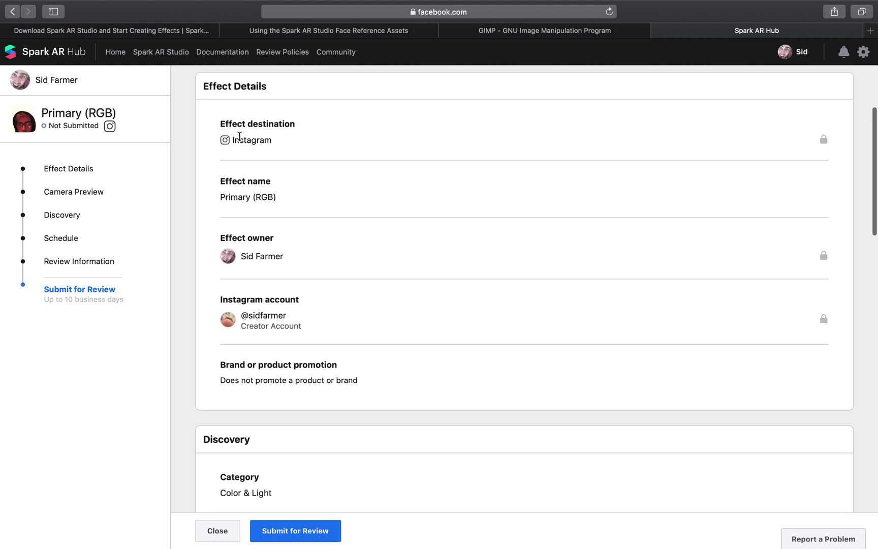
left_click_drag(231, 197, 257, 197)
left_click(270, 197)
left_click_drag(242, 256, 277, 256)
left_click(275, 257)
scroll(274, 259, "down", 3)
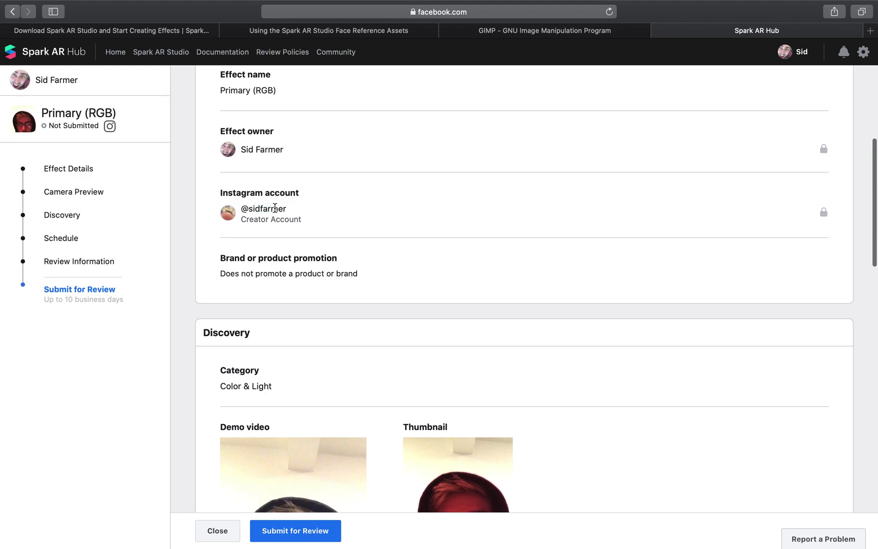
scroll(275, 208, "down", 3)
scroll(275, 208, "down", 3)
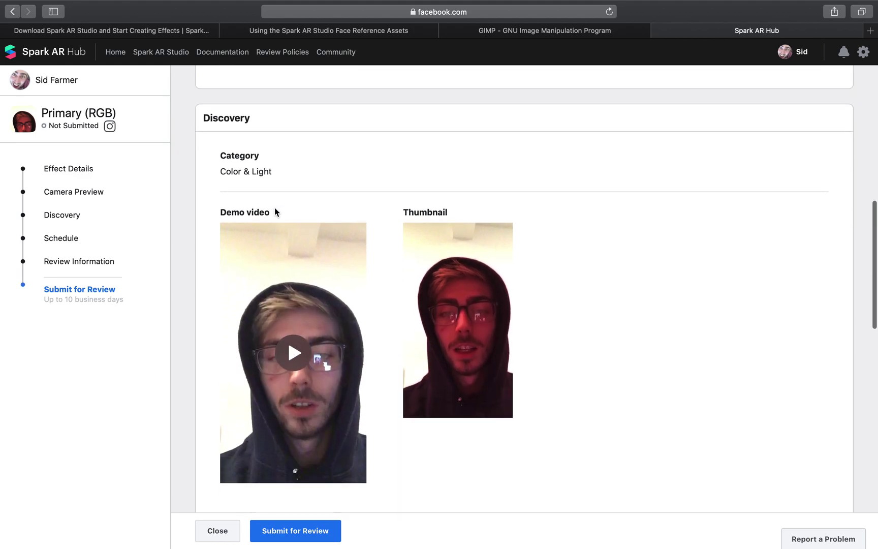
left_click_drag(221, 168, 271, 169)
left_click(285, 170)
scroll(303, 179, "down", 3)
Go back to the summary's effect details and recheck the effect name.
scroll(303, 178, "up", 14)
scroll(303, 179, "down", 3)
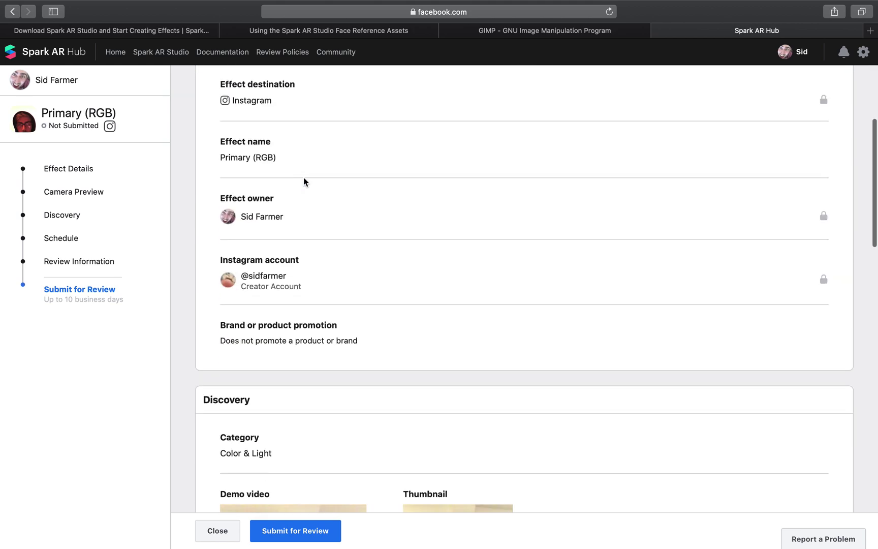
left_click_drag(221, 158, 235, 159)
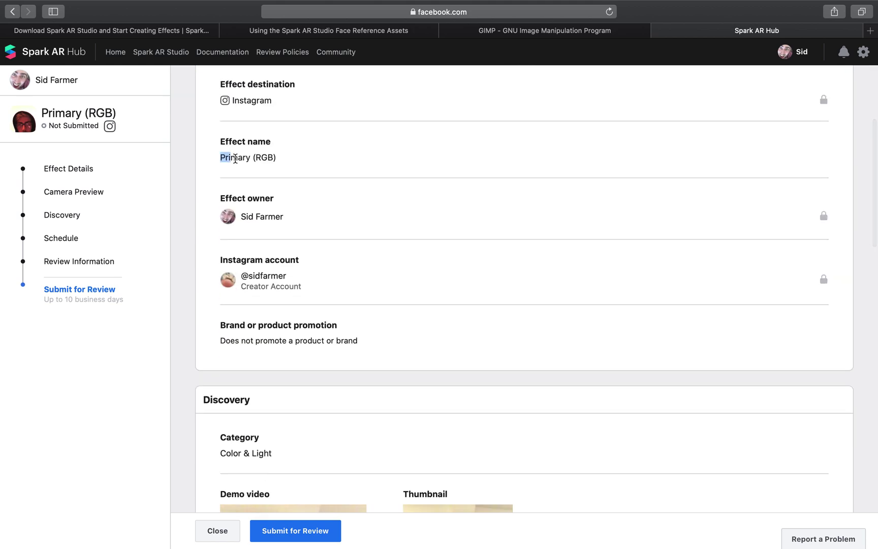
left_click(224, 164)
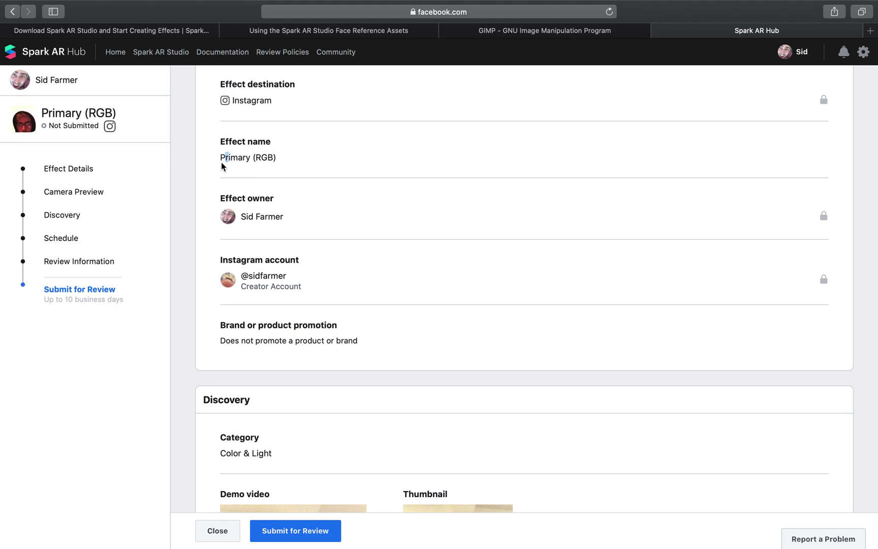
left_click_drag(274, 157, 278, 186)
left_click(222, 159)
scroll(238, 178, "down", 2)
left_click(277, 187)
scroll(279, 186, "down", 5)
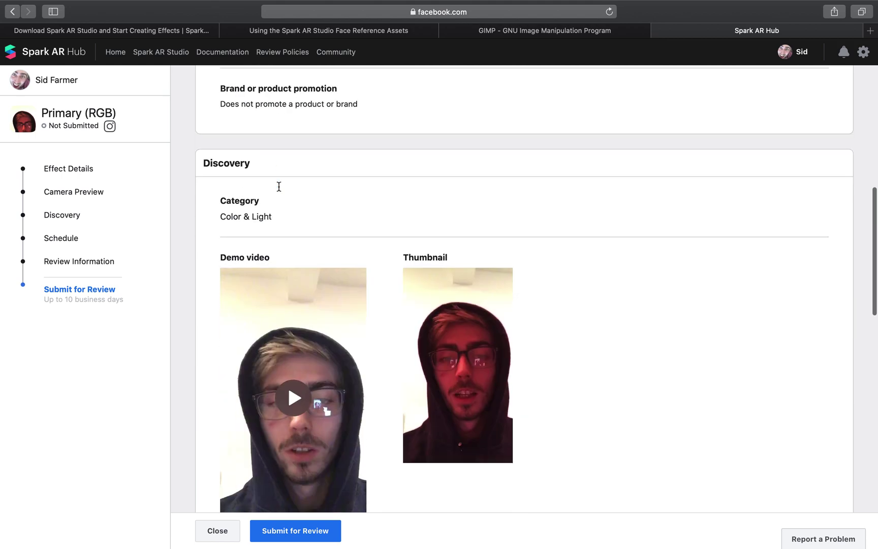
Examine the effect icon, effect file, schedule and review description in the rest of the submission summary.
scroll(291, 396, "down", 3)
scroll(290, 396, "down", 2)
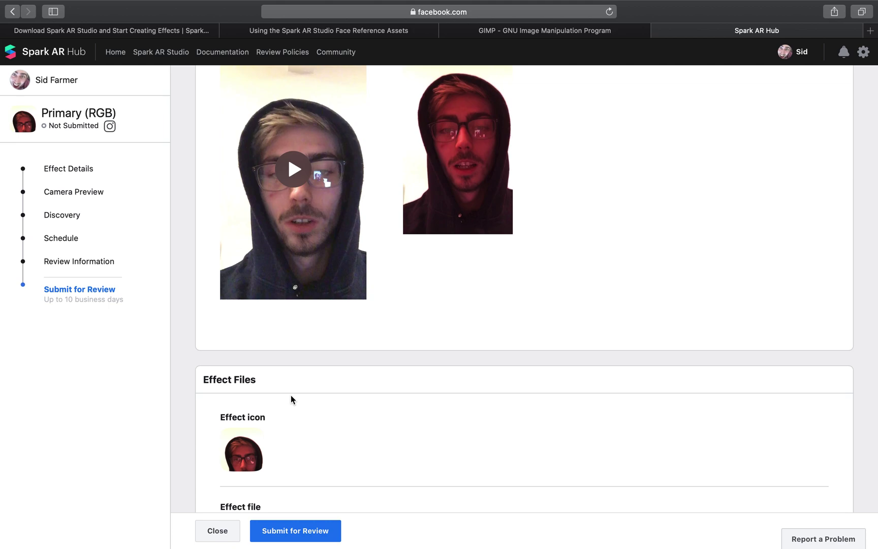
scroll(352, 489, "down", 2)
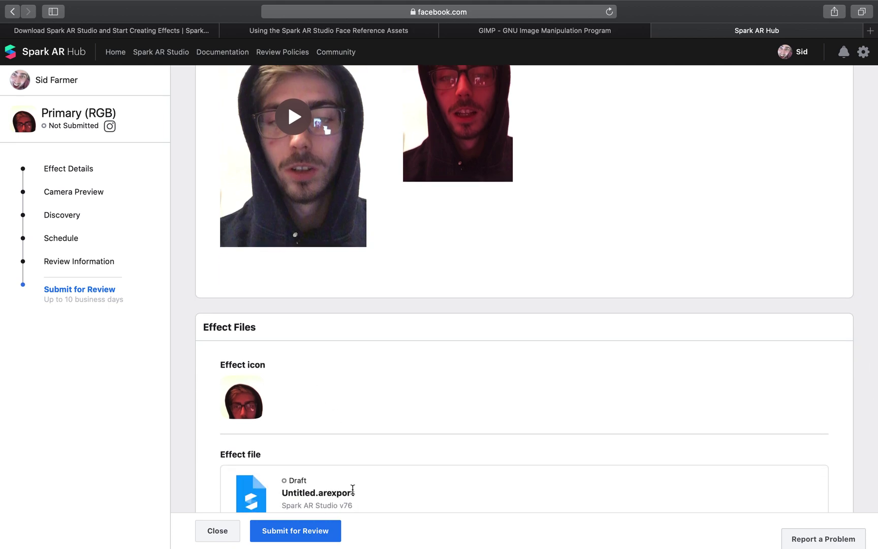
scroll(351, 480, "down", 6)
left_click_drag(221, 146, 285, 181)
left_click(285, 181)
scroll(304, 207, "down", 3)
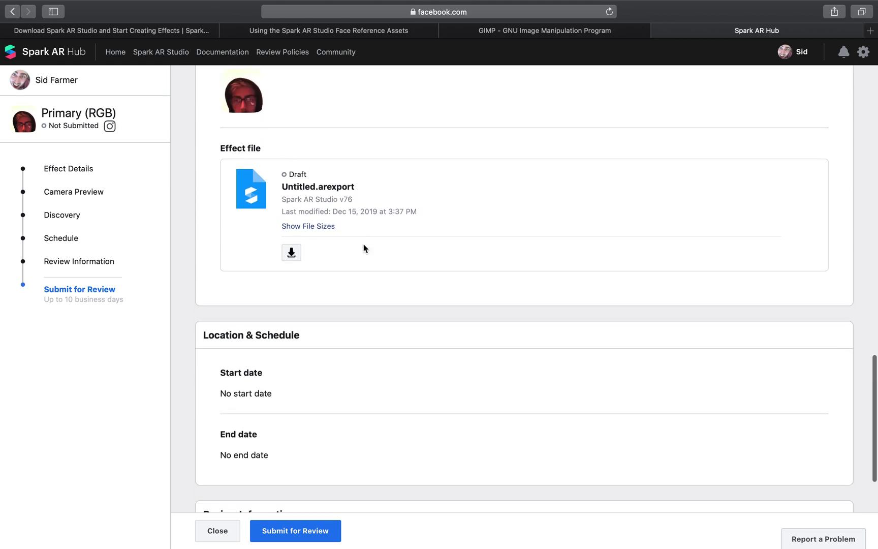
scroll(345, 226, "down", 3)
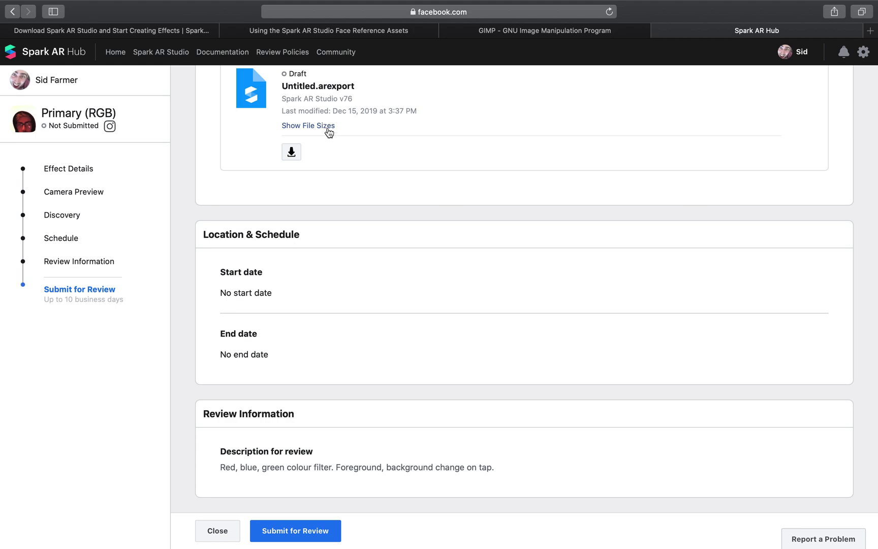
mouse_move(1, 235)
left_click_drag(318, 85, 346, 87)
left_click(314, 252)
Submit the Primary (RGB) effect for review and confirm the submission.
left_click(289, 532)
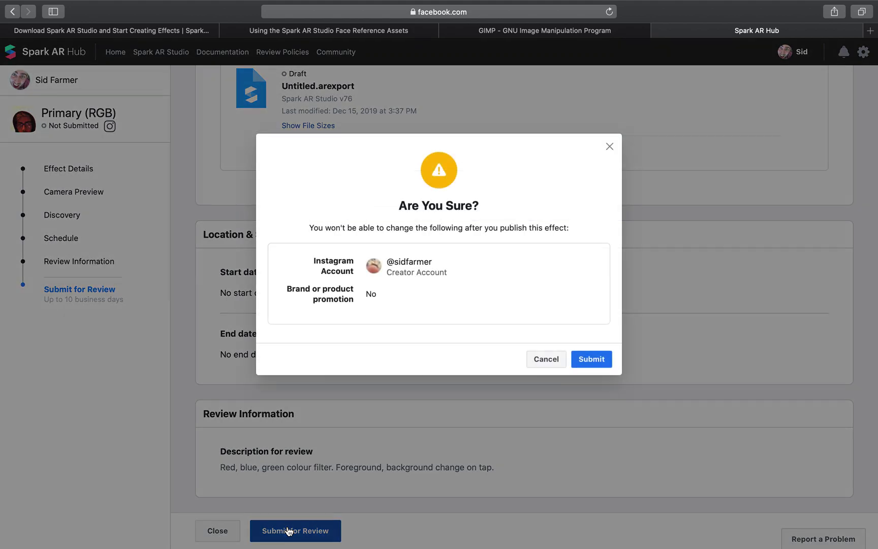
left_click(603, 360)
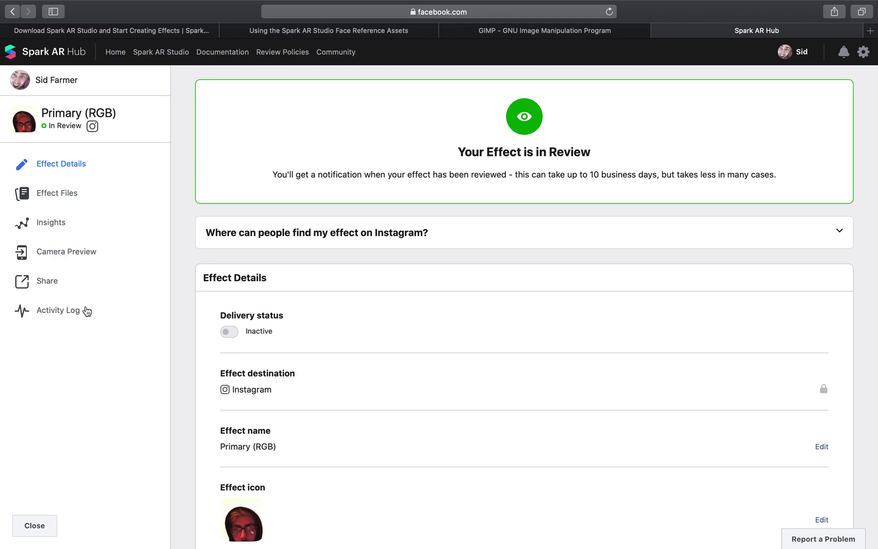
Look over the submitted effect's details and which of them can be edited, and glance at its project in Spark AR Studio.
scroll(229, 355, "down", 5)
scroll(230, 359, "down", 9)
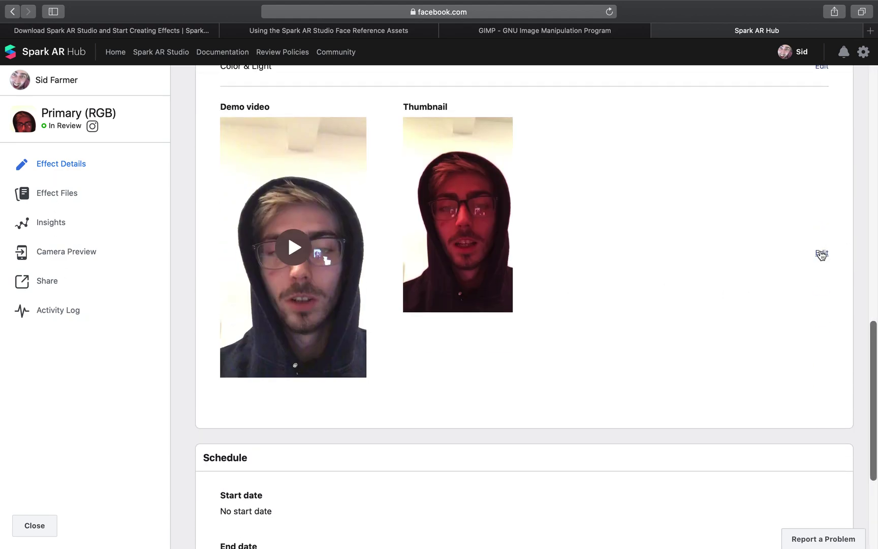
scroll(820, 252, "down", 4)
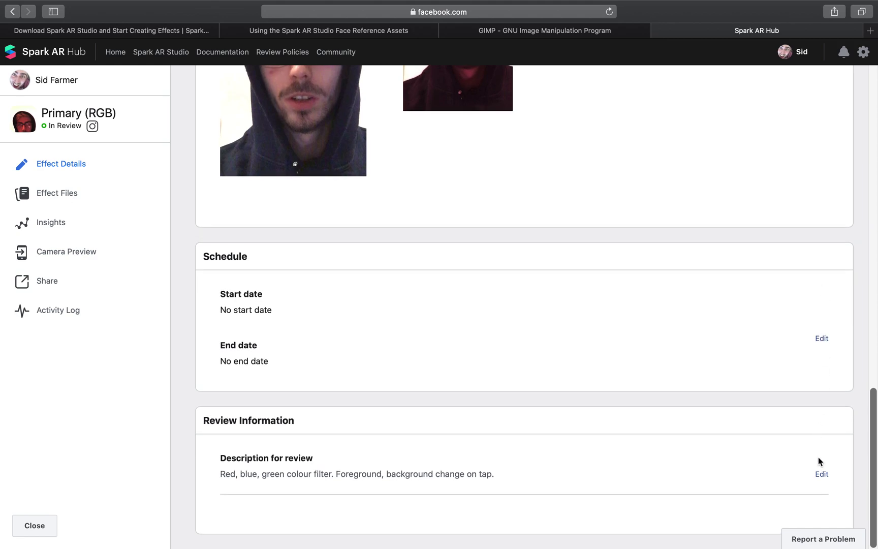
scroll(819, 306, "up", 15)
scroll(819, 306, "down", 5)
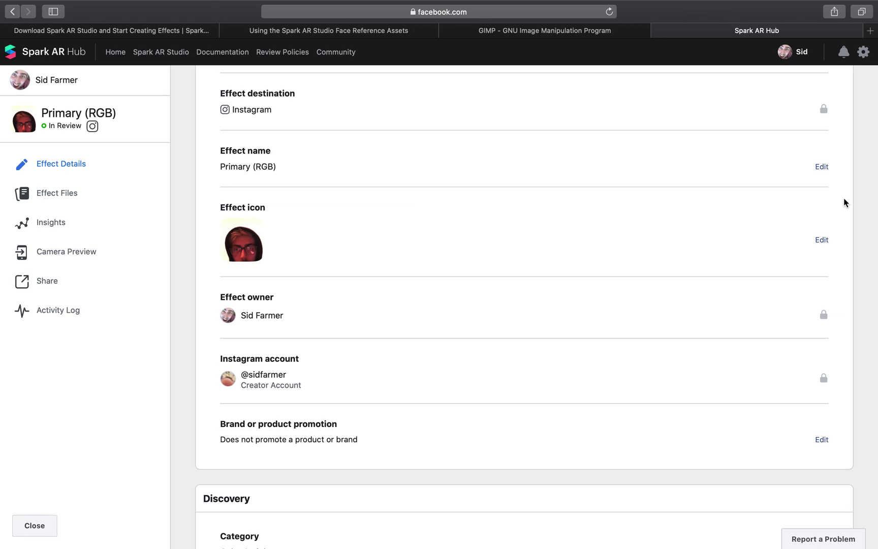
scroll(444, 273, "down", 1)
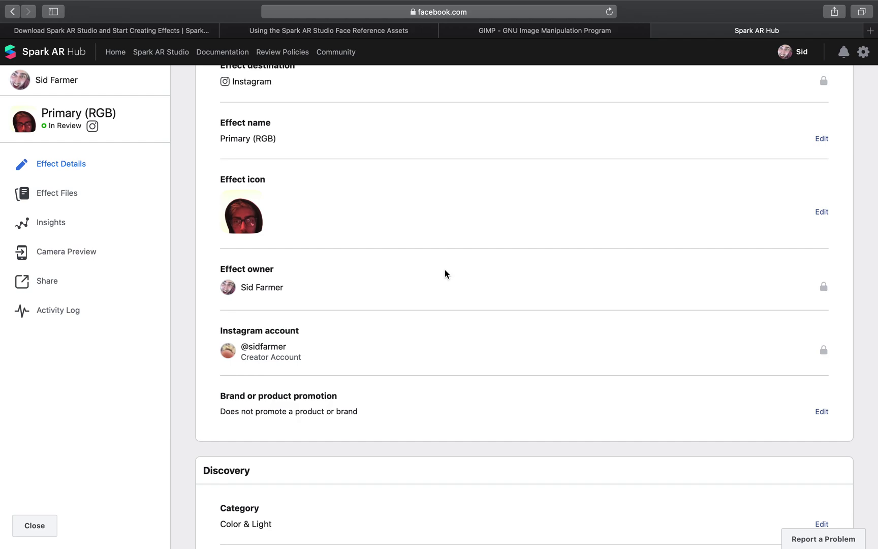
key("ctrl+Right")
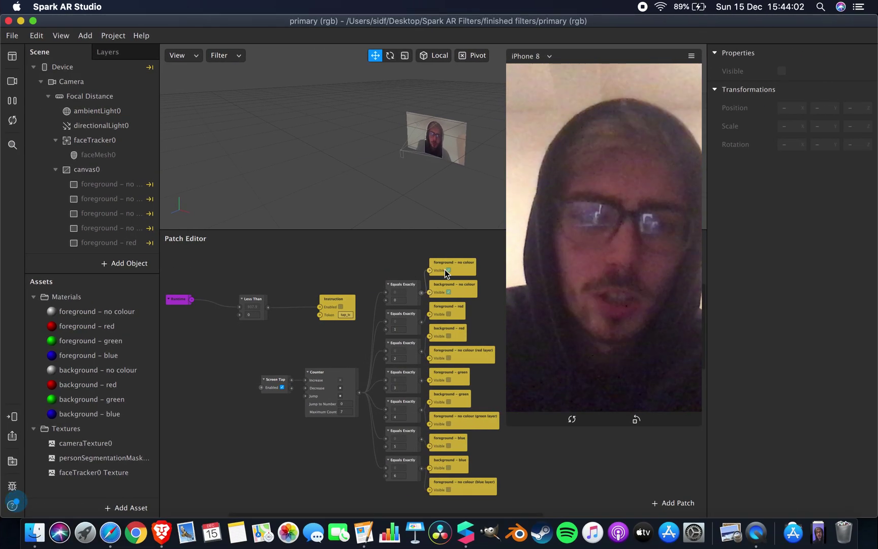
key("ctrl+Right")
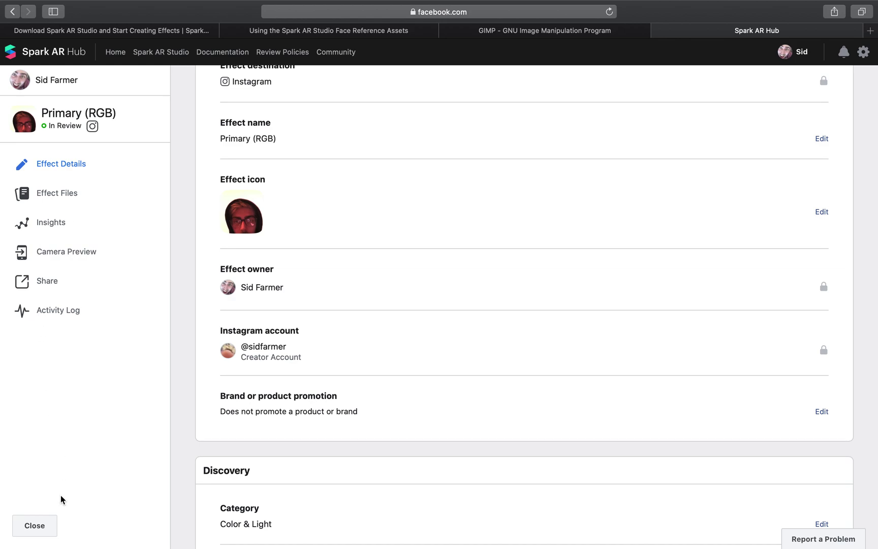
Return to the effects list, reopen Primary (RGB) to view its review status, and close it again.
left_click(29, 528)
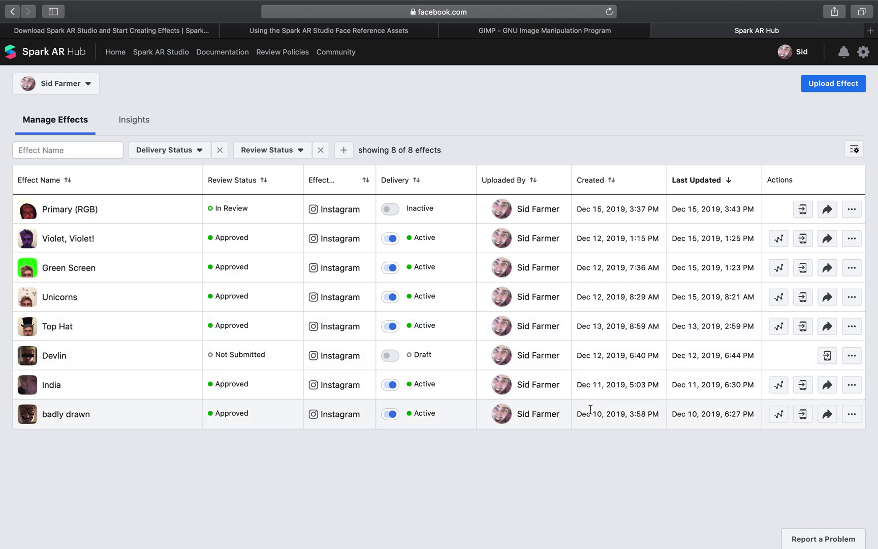
left_click(80, 215)
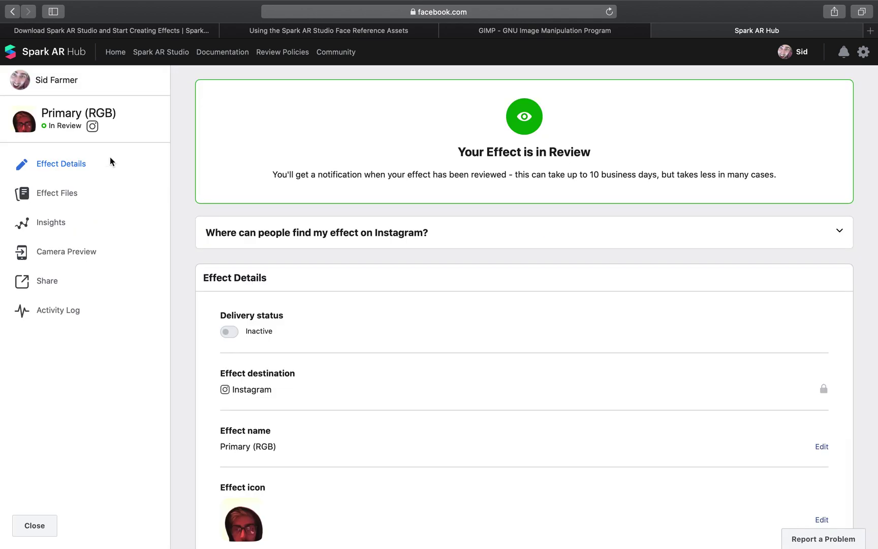
left_click(16, 525)
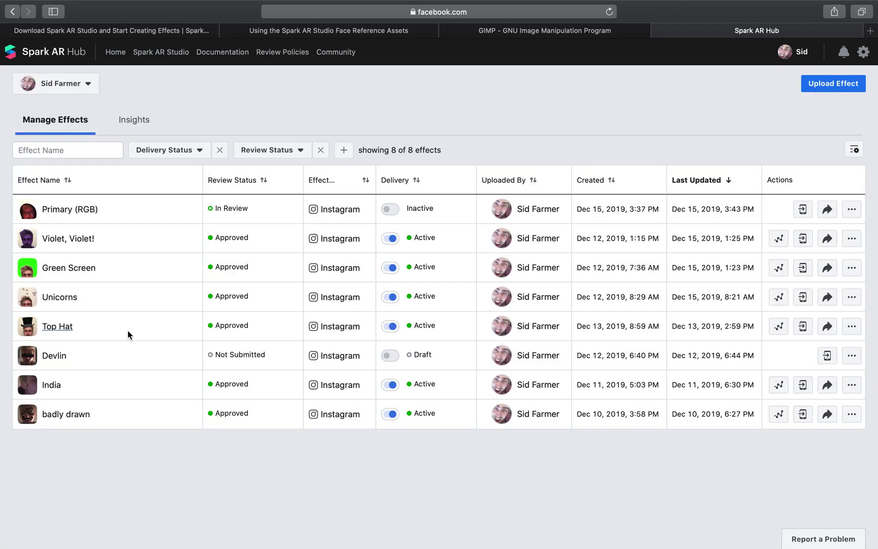